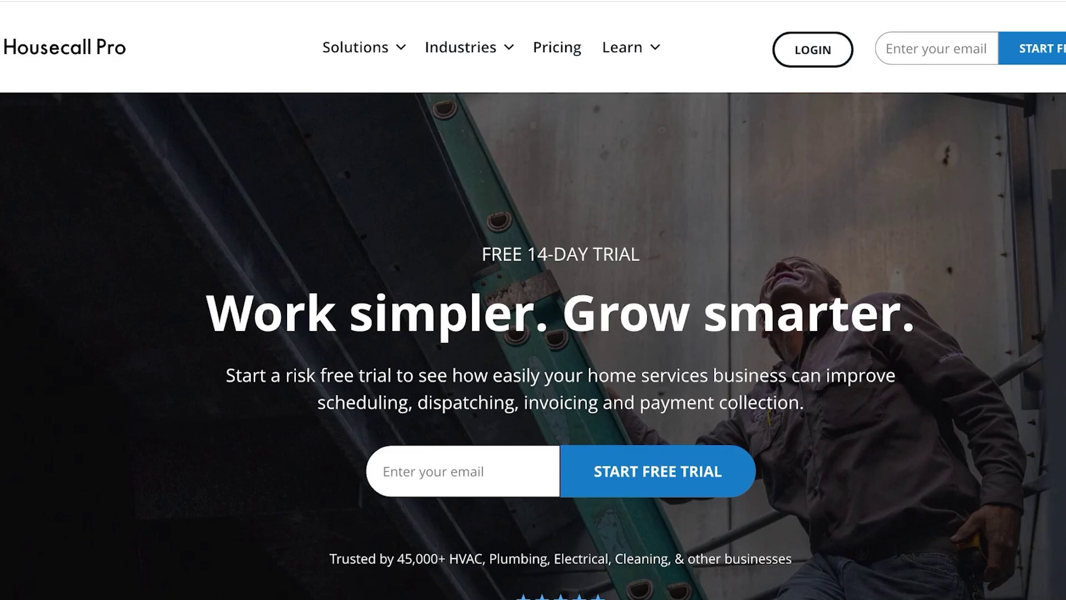
Enter your e-mail address in the hero box and submit it to start the free trial.
click(384, 472)
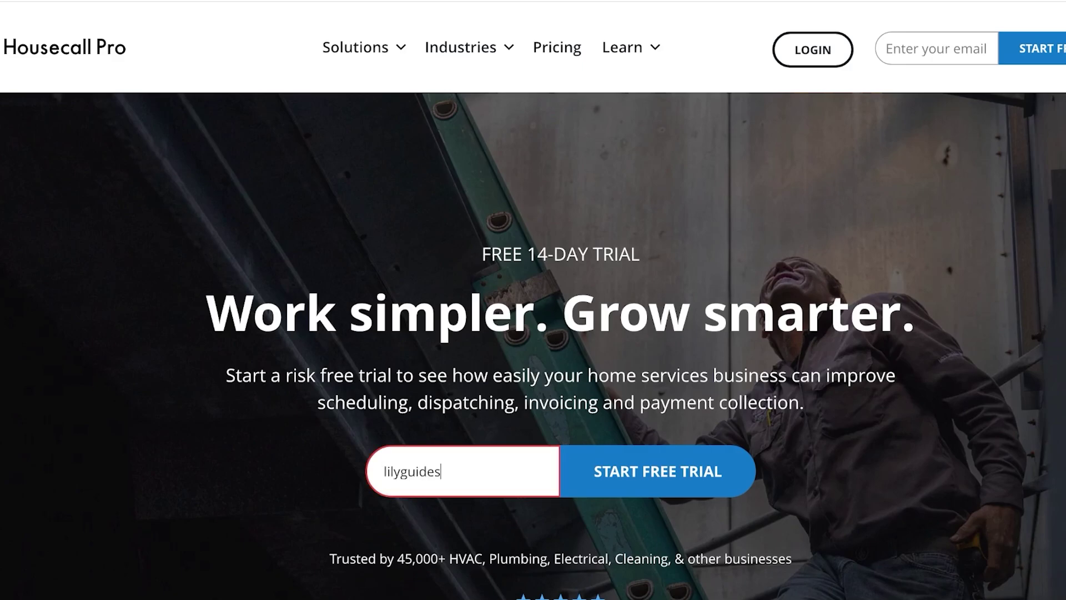
key(Tab)
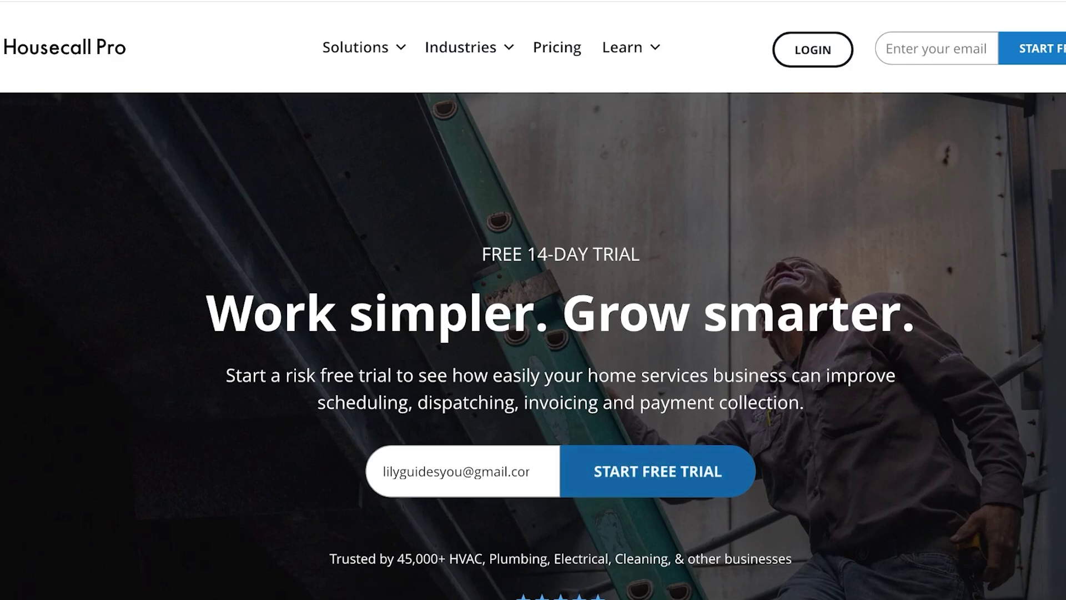
key(Return)
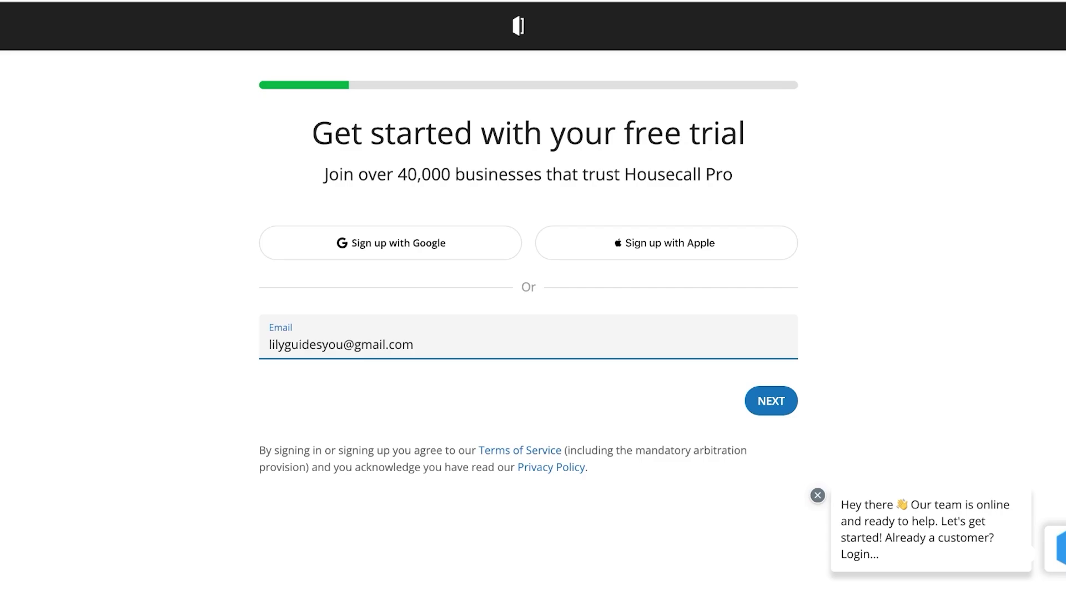
Enter your first and last name on the sign-up form and continue.
key(Return)
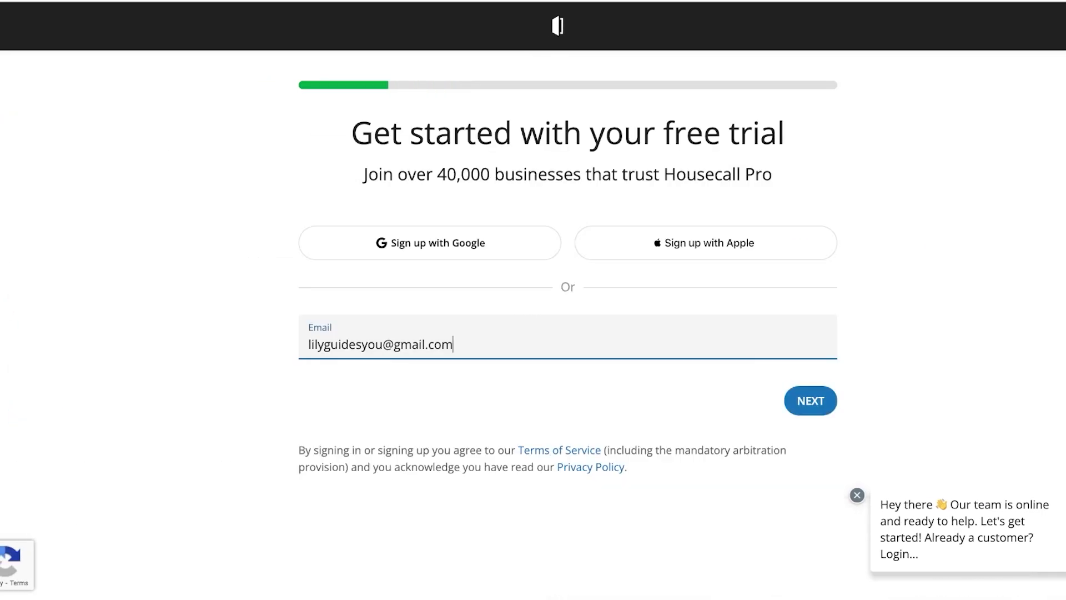
key(Return)
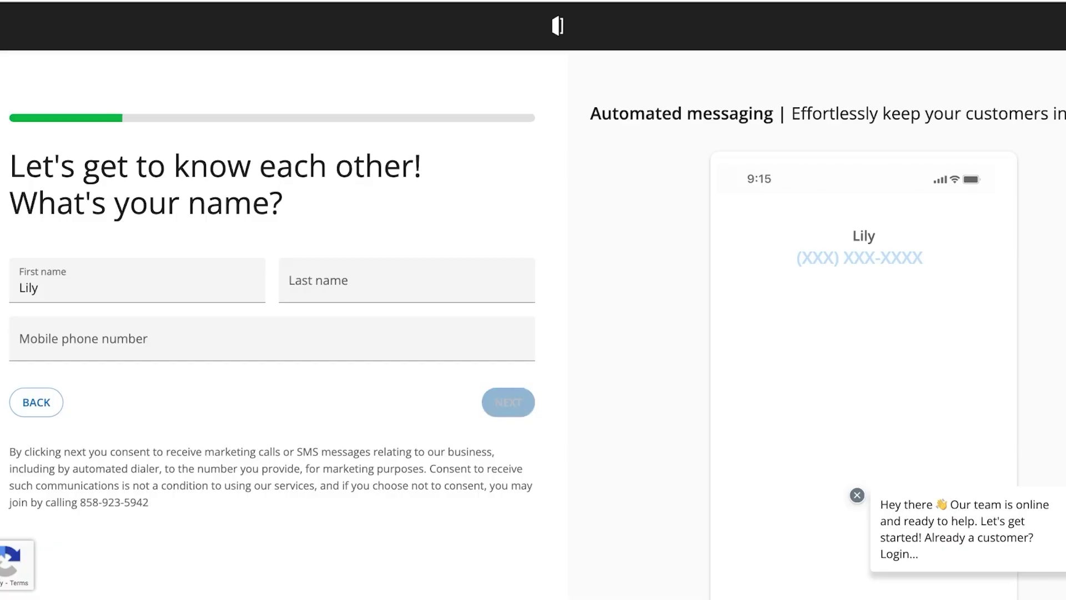
click(406, 288)
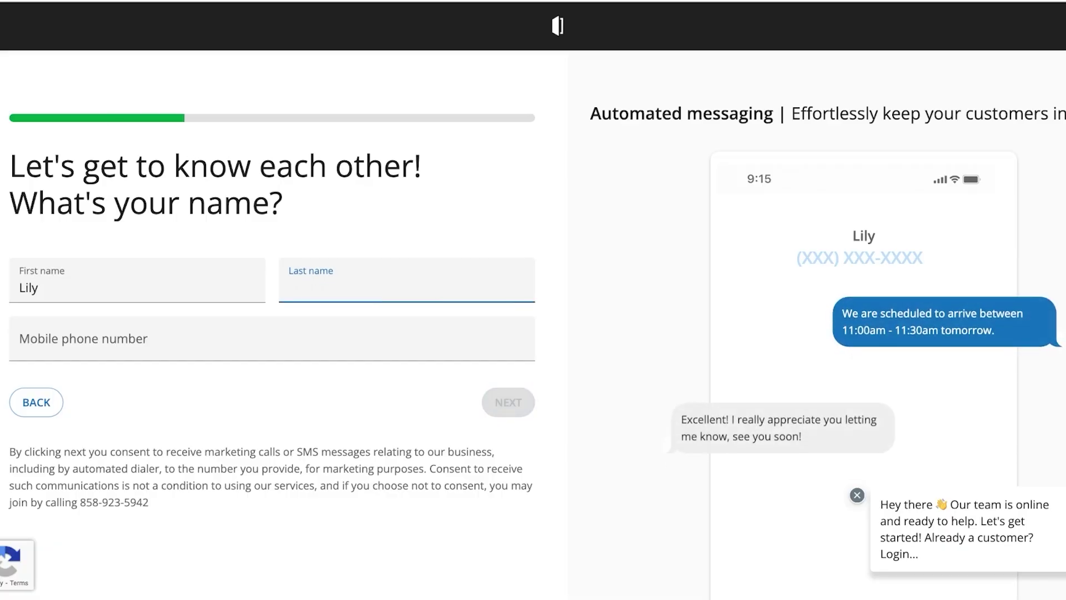
text(Davis)
key(Return)
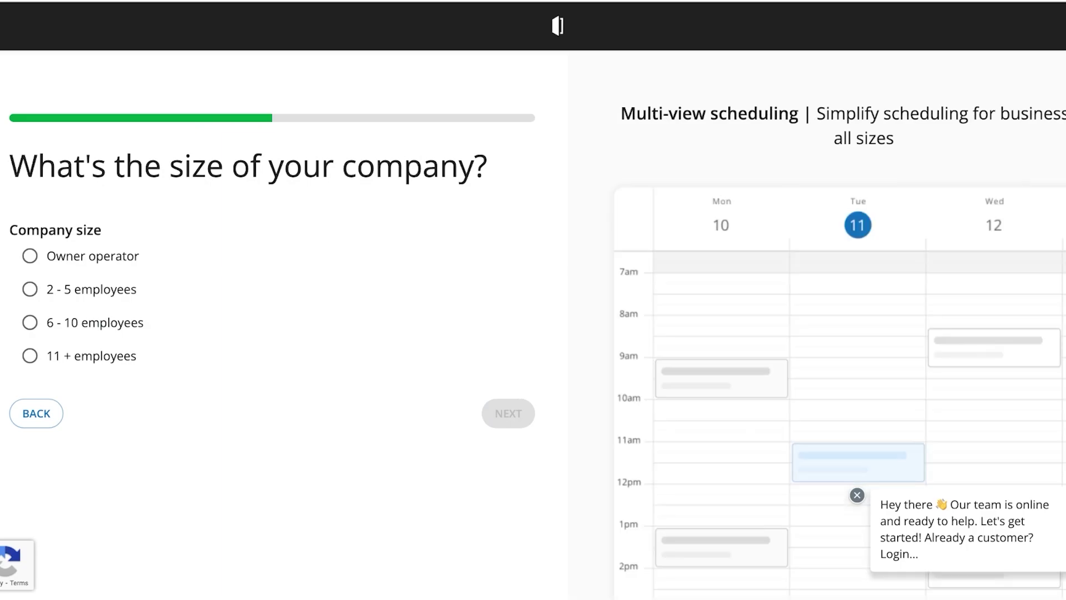
Set the company size to 2 - 5 employees and move on to the industry question.
click(30, 256)
click(30, 289)
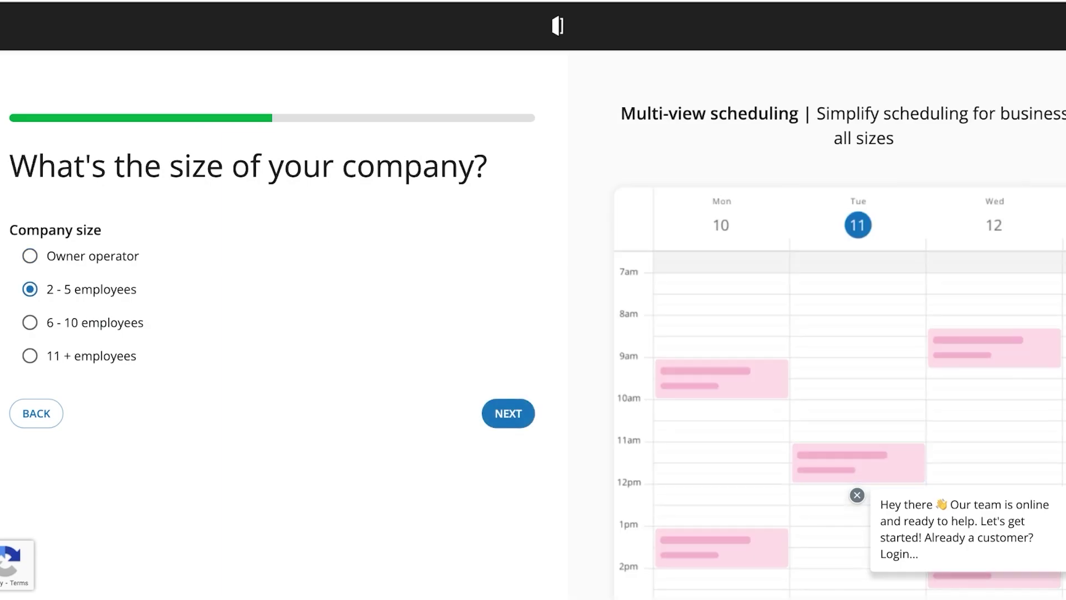
click(30, 322)
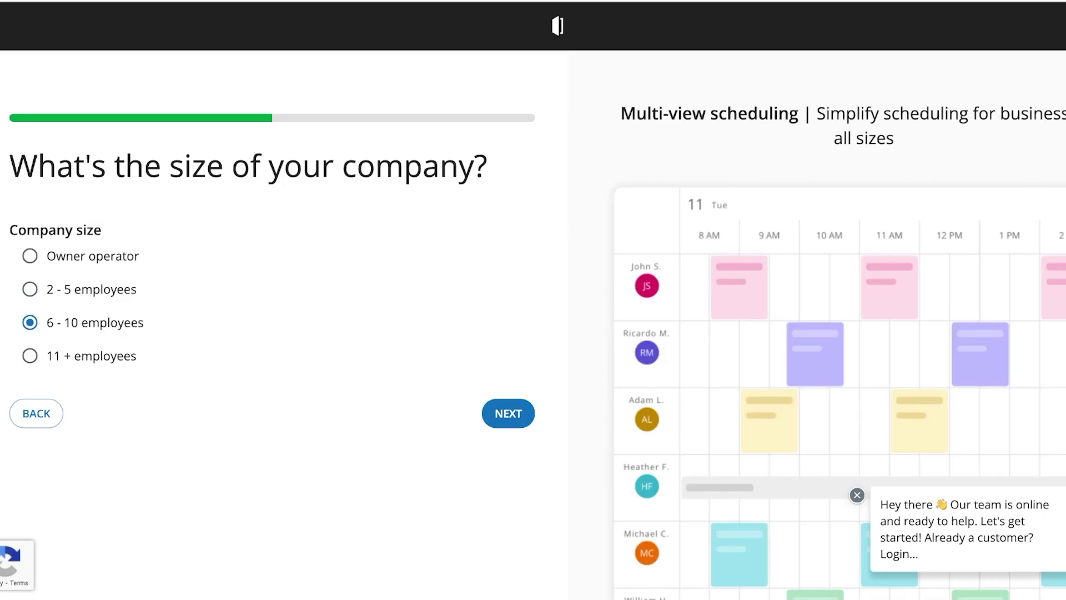
click(30, 289)
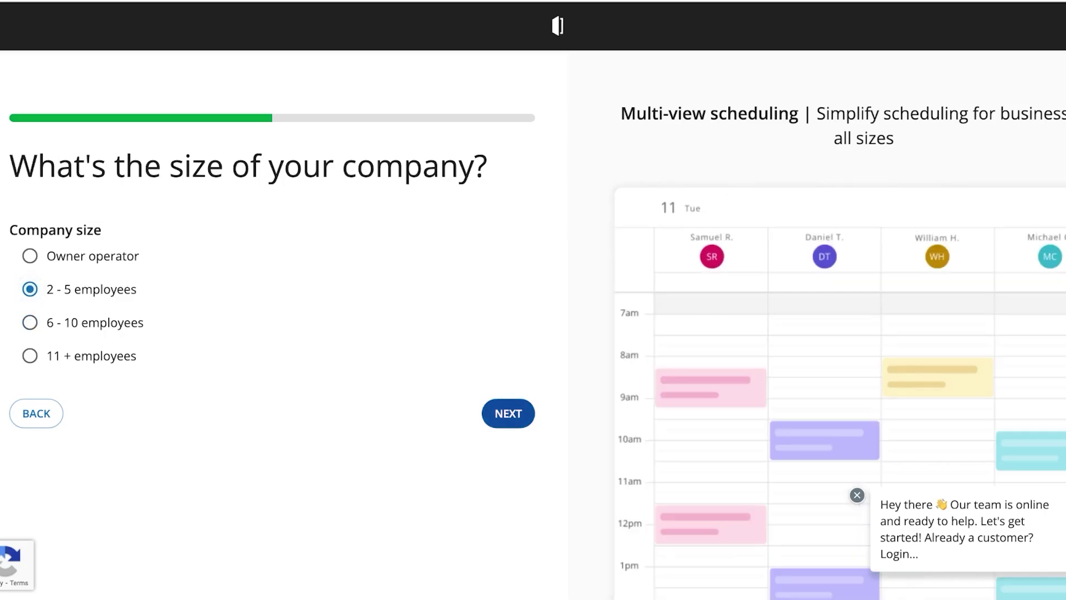
click(508, 413)
click(272, 243)
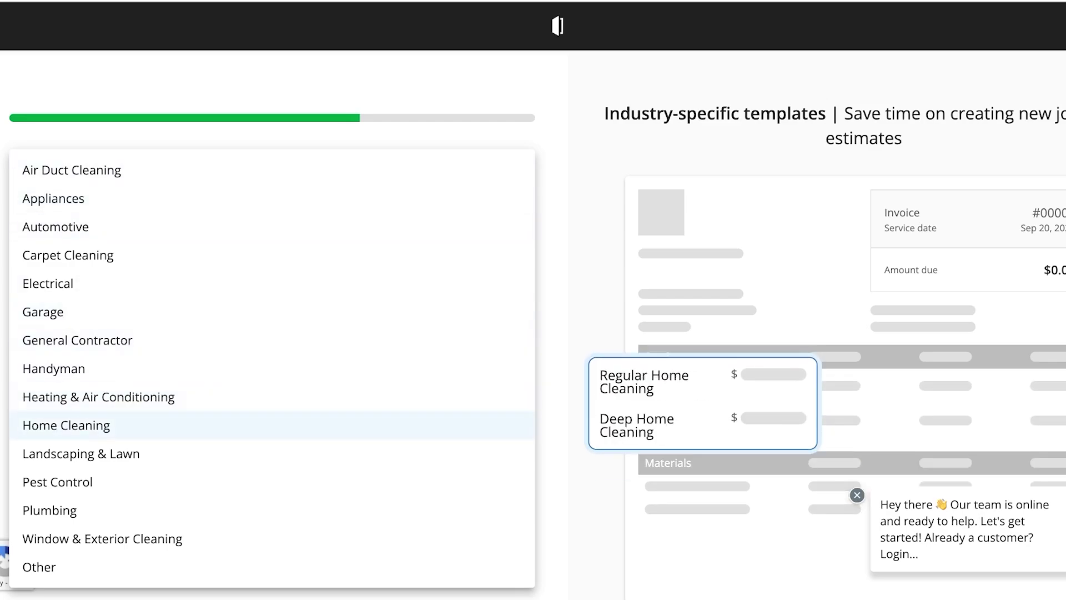
Choose Landscaping & Lawn as the primary industry.
click(105, 454)
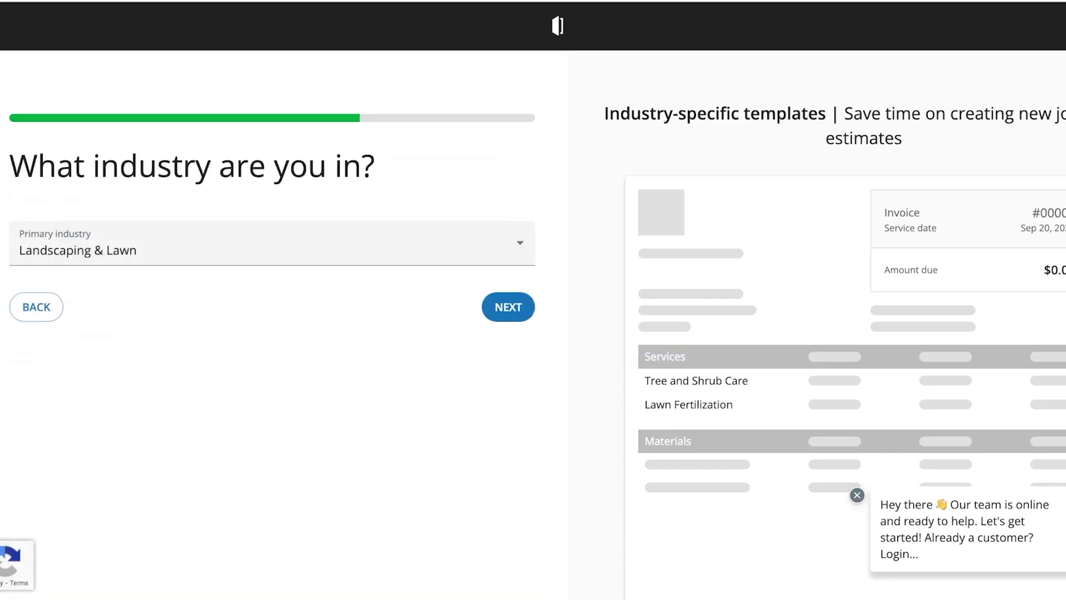
key(Return)
click(20, 321)
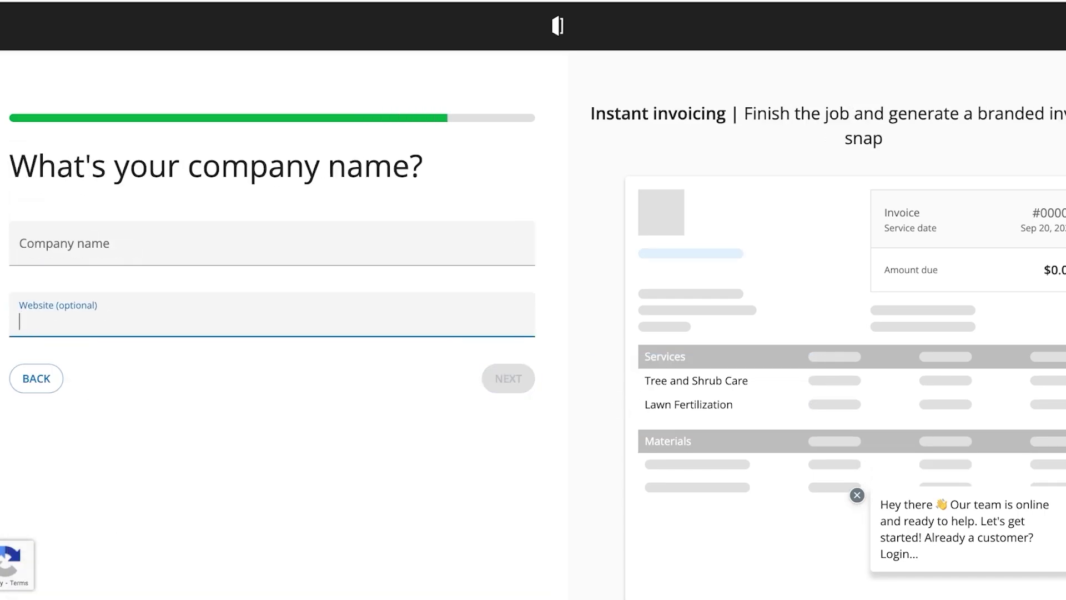
Name the company 'Spencer' and start the free trial to create the account.
click(23, 250)
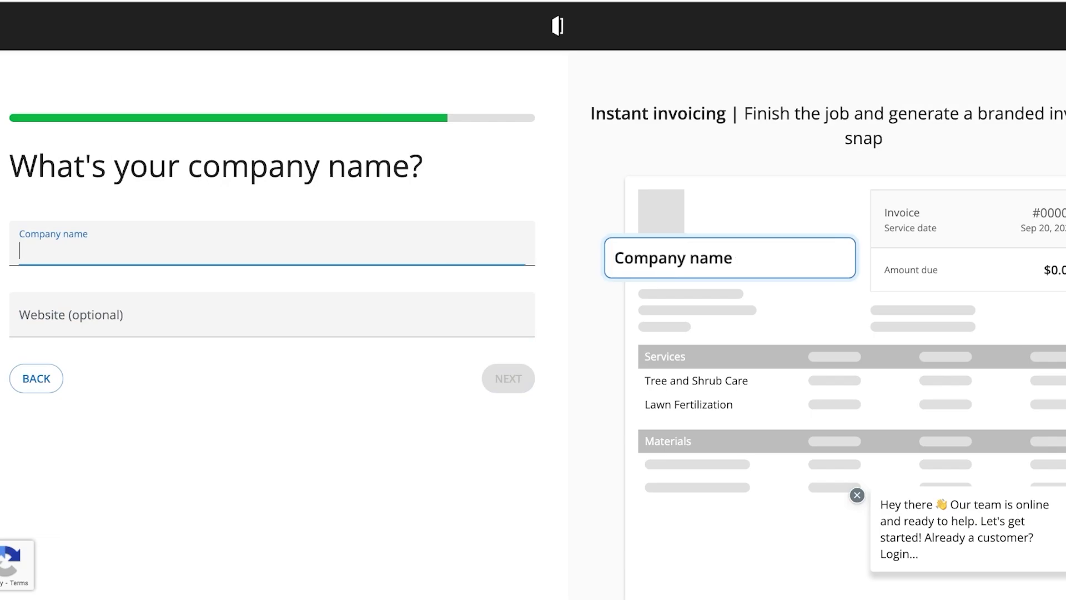
text(Spencer)
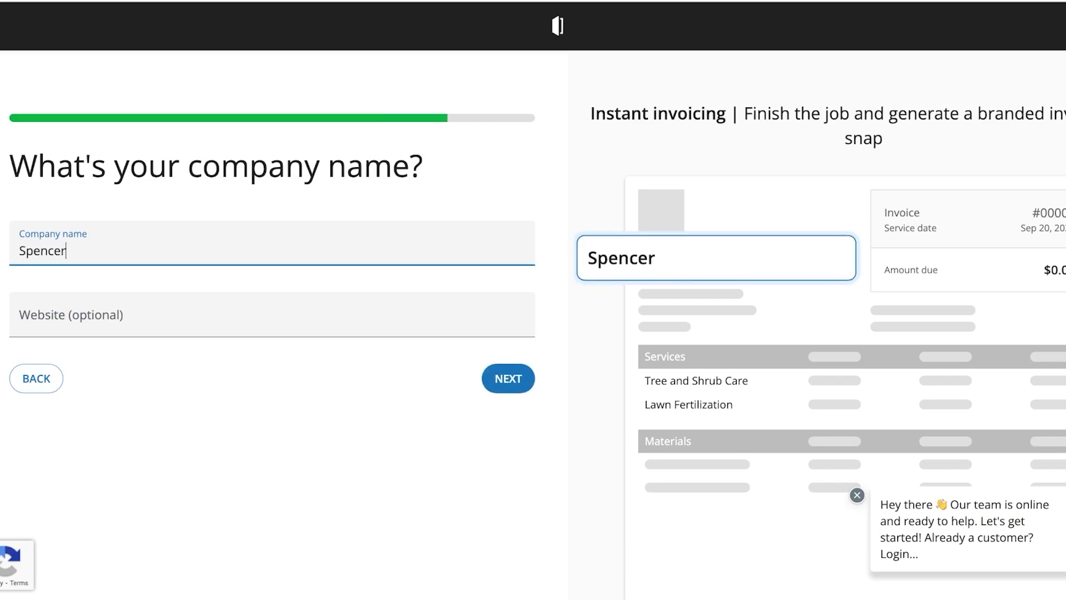
key(Tab)
key(Return)
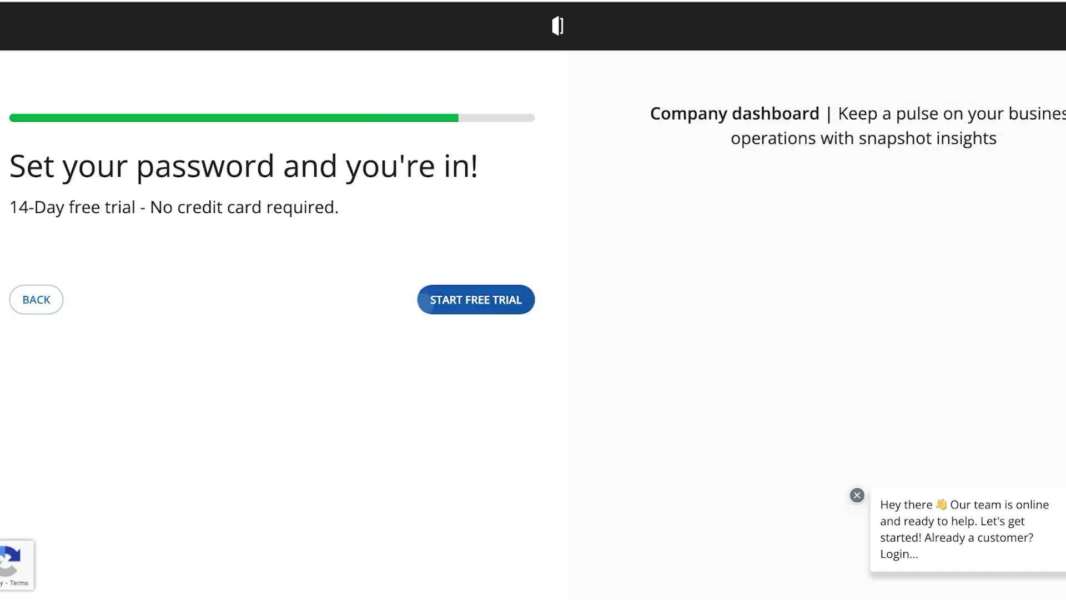
click(481, 297)
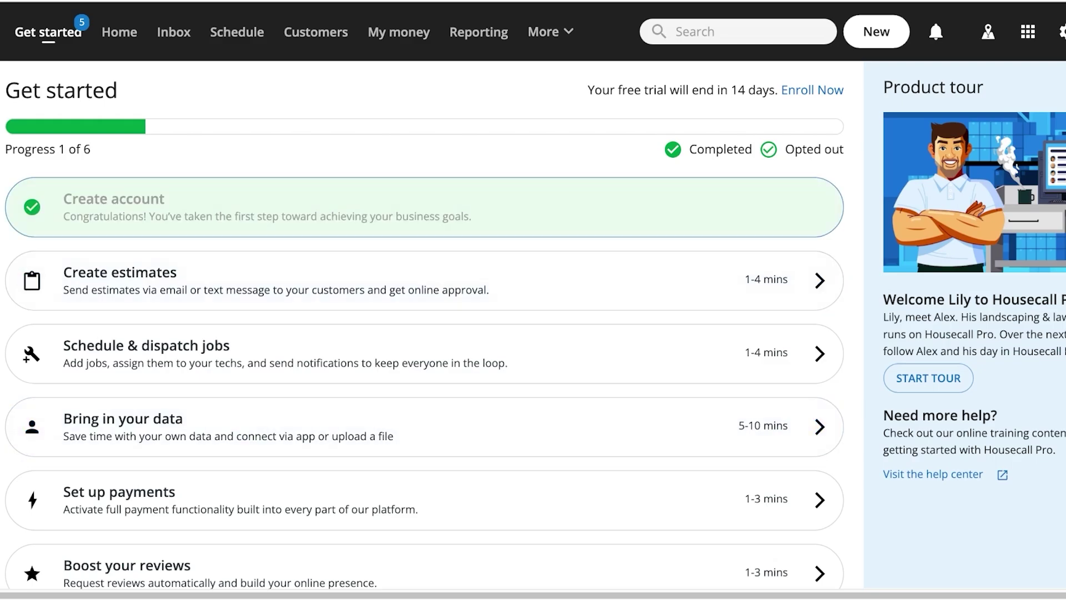
scroll(422, 333, down, 1)
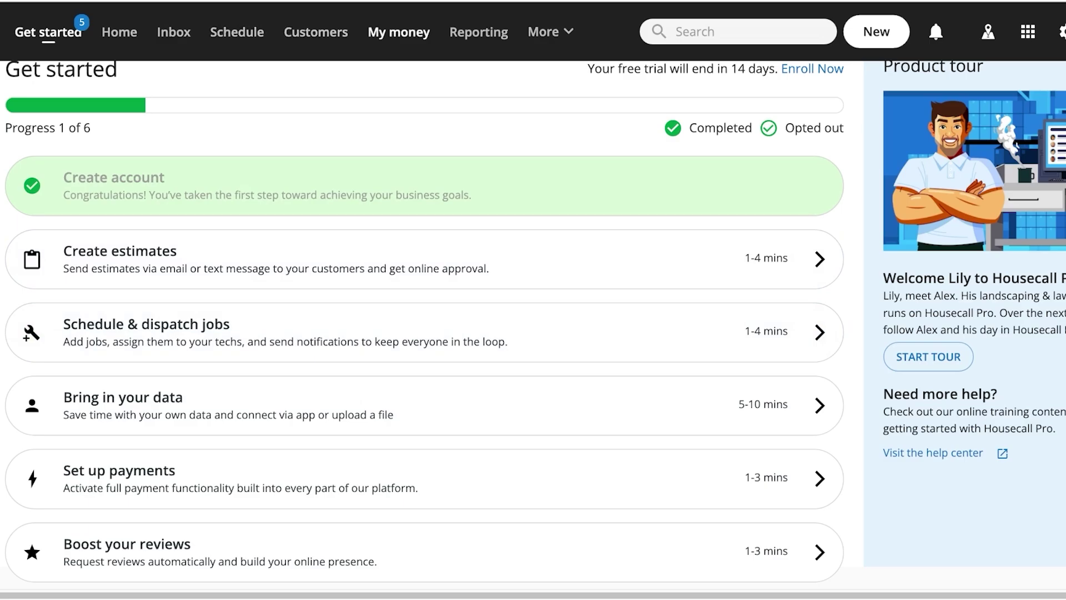
mouse_move(548, 31)
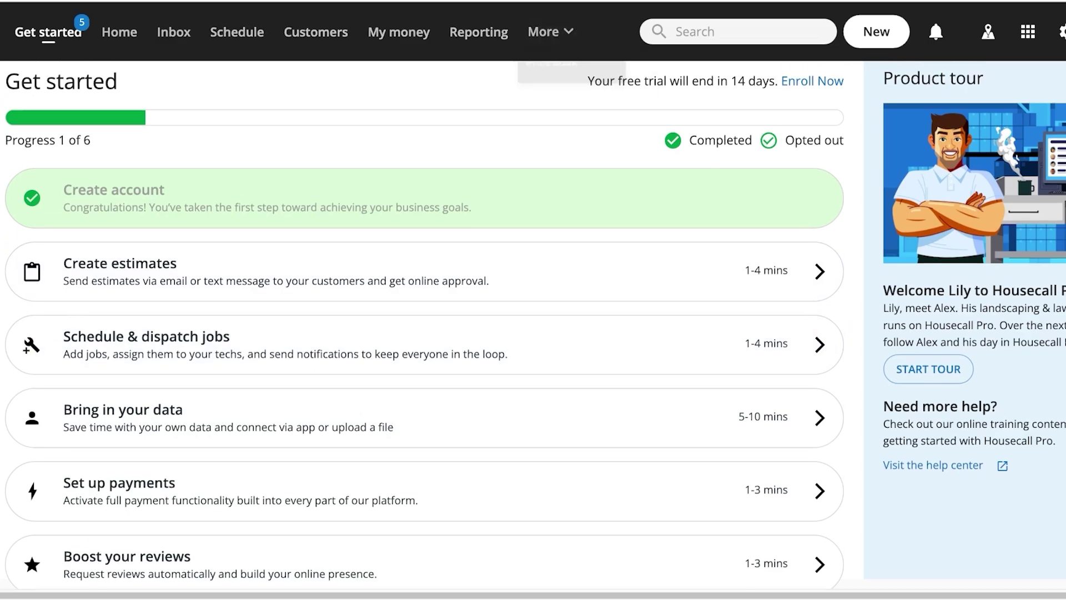
click(1028, 32)
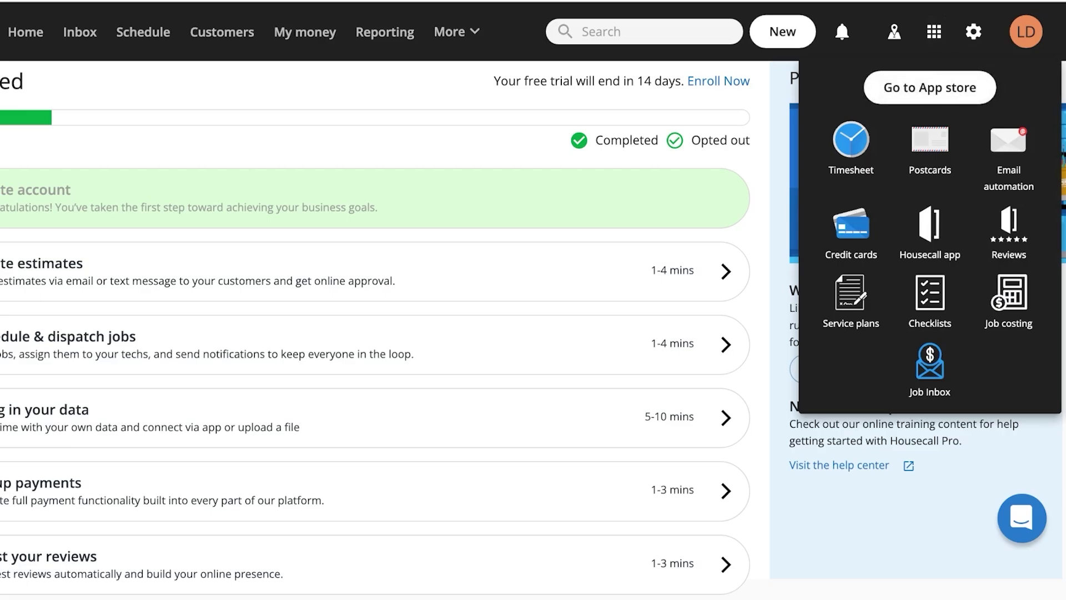
click(974, 32)
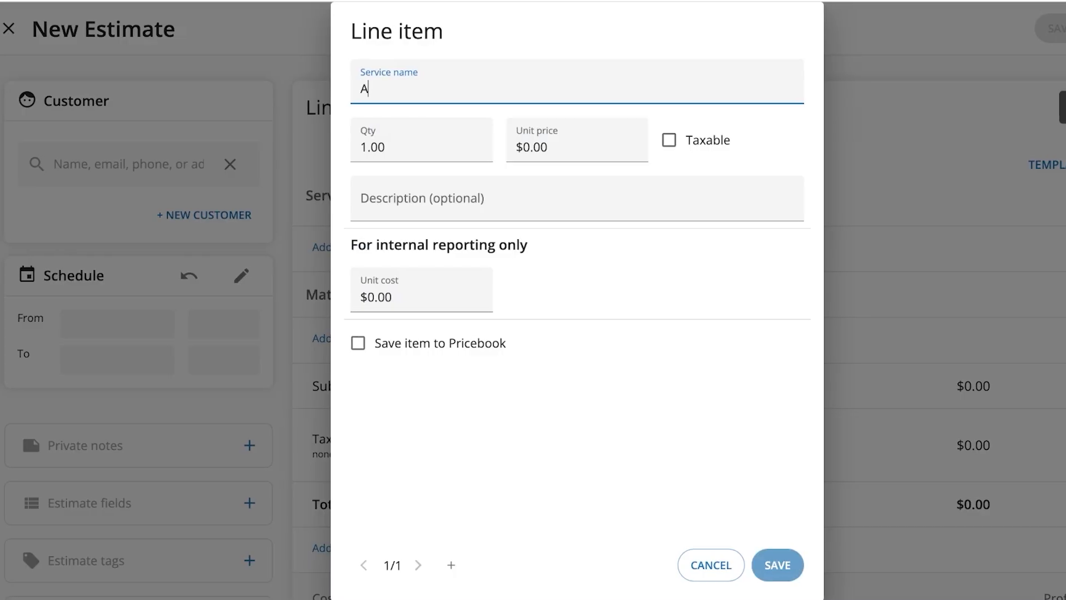
Pick the Lawn - Small yard weekly care service and set its unit price to 40.
text(La)
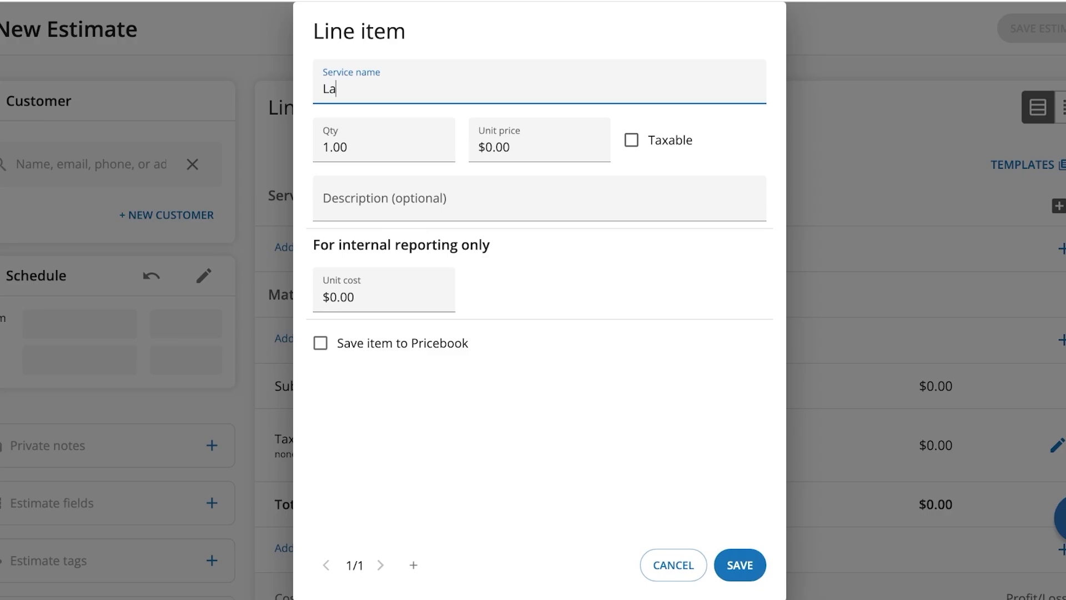
text(wn Mowing)
key(BackSpace)
key(BackSpace)
key(BackSpace)
key(BackSpace)
key(BackSpace)
key(BackSpace)
key(BackSpace)
key(Down)
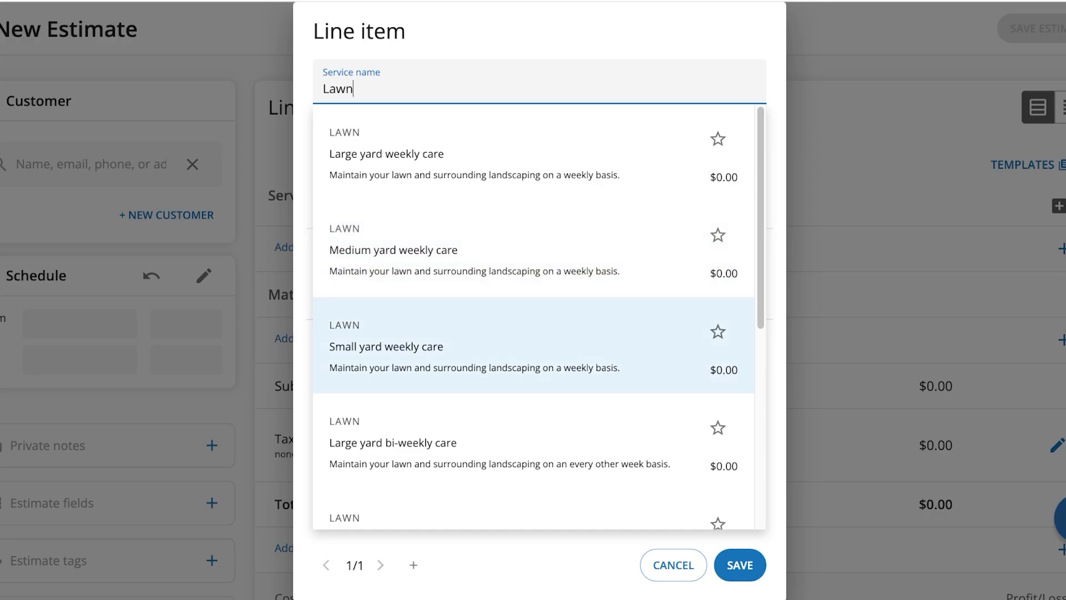
key(Return)
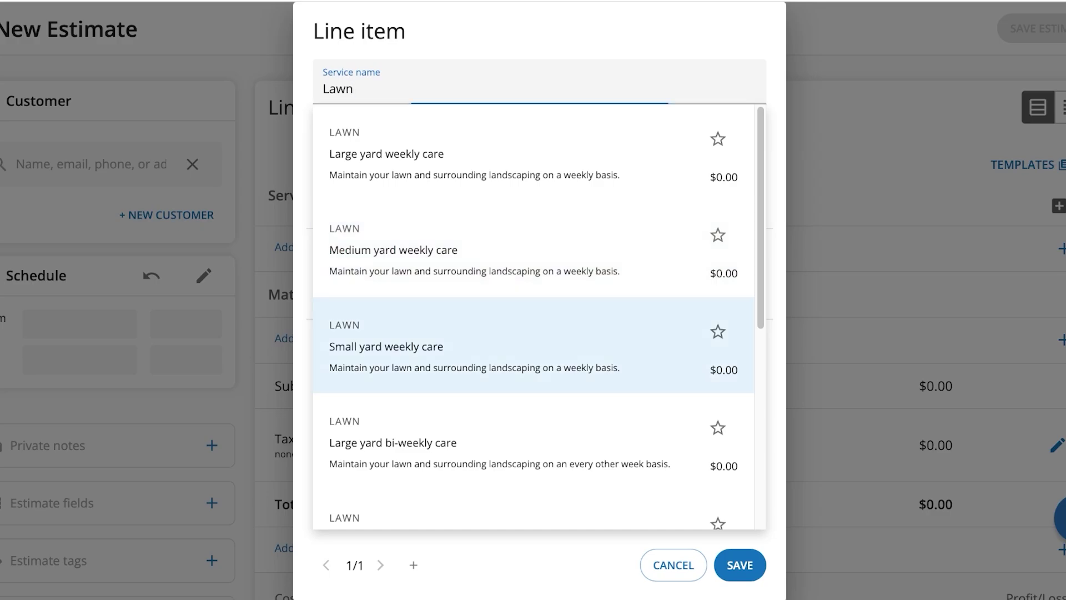
key(Tab)
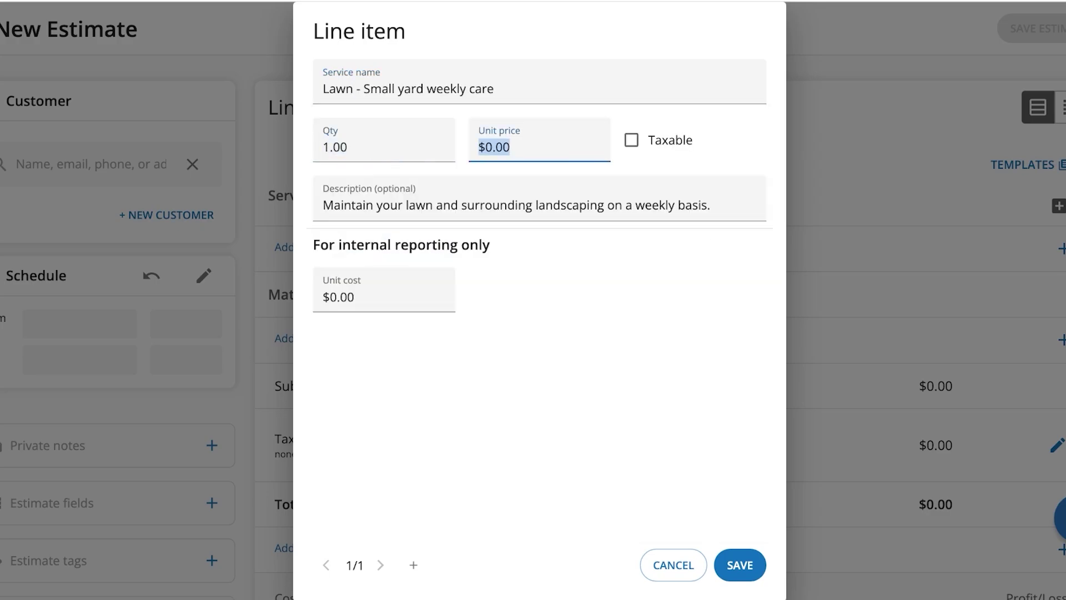
text(40)
Set the unit cost to 20 and save the line to the estimate.
click(479, 205)
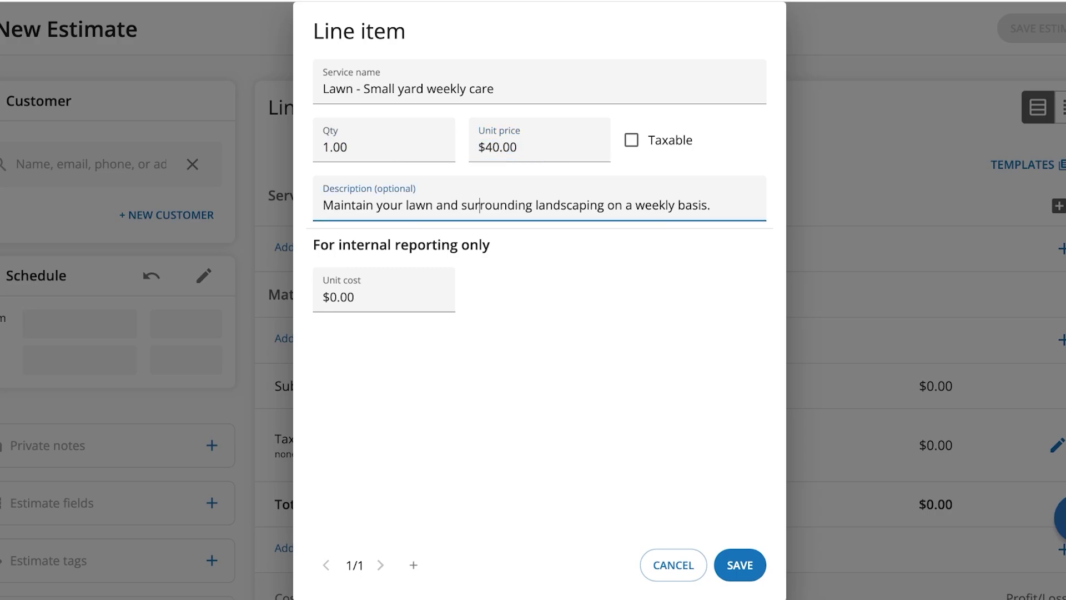
key(Tab)
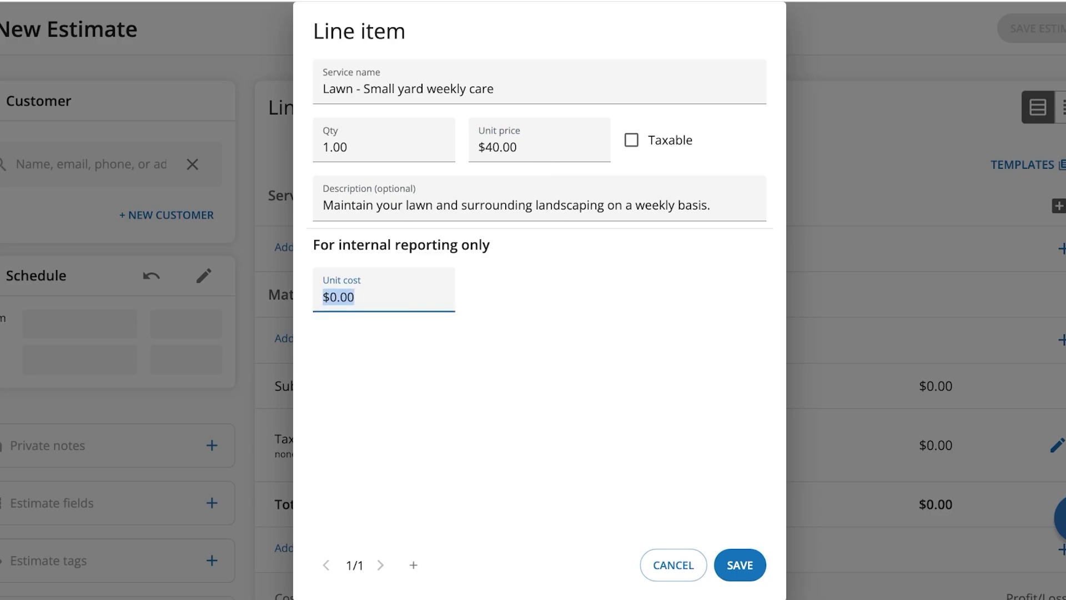
text(20)
key(Tab)
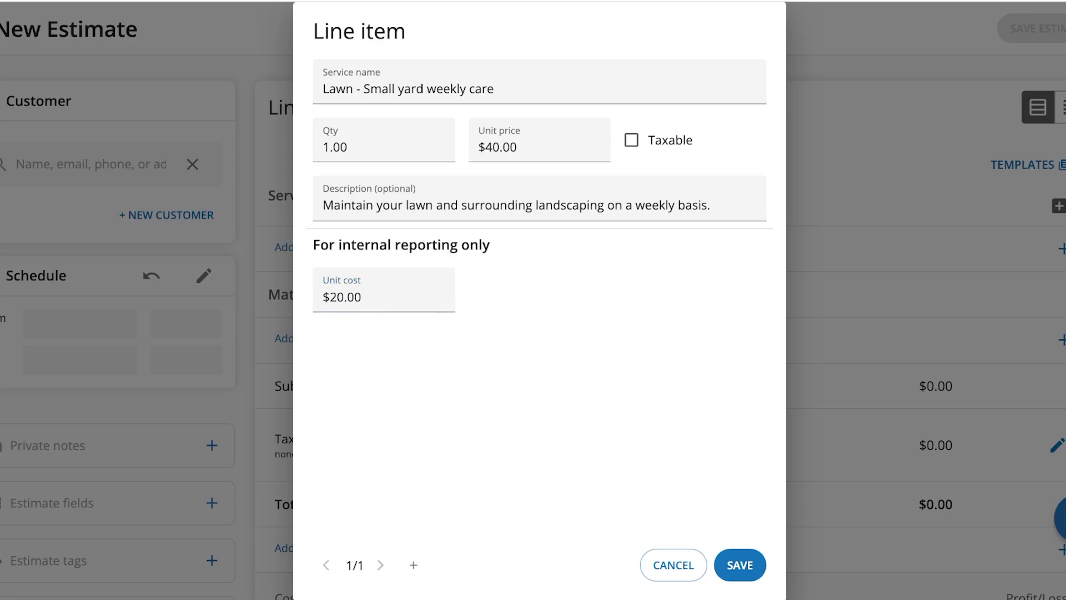
key(Return)
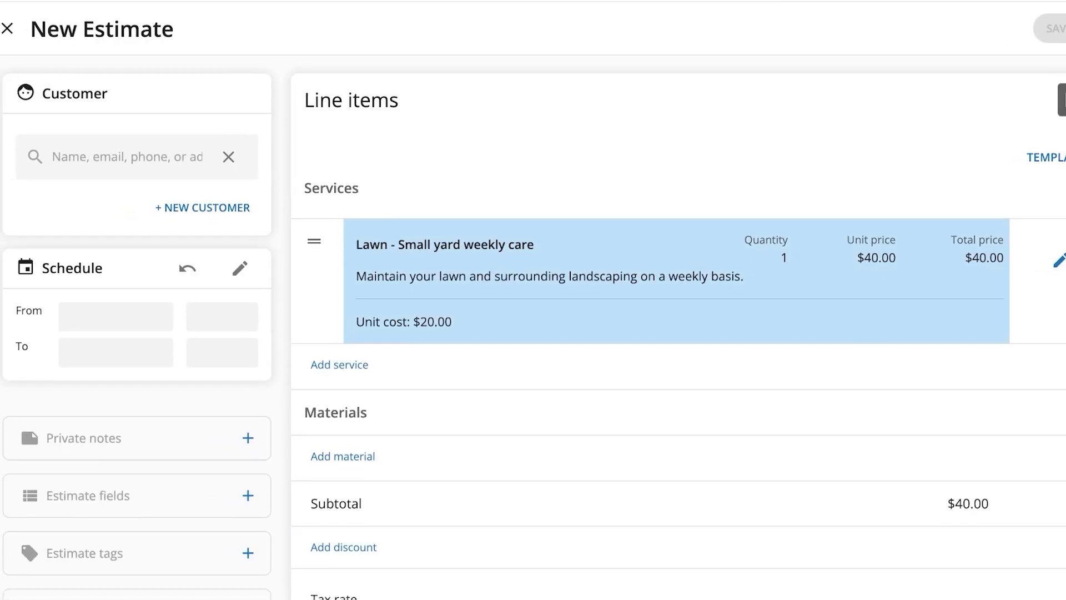
scroll(677, 333, down, 5)
Add Lawn - Large yard weekly care with unit price 100 and unit cost 60.
scroll(677, 333, up, 5)
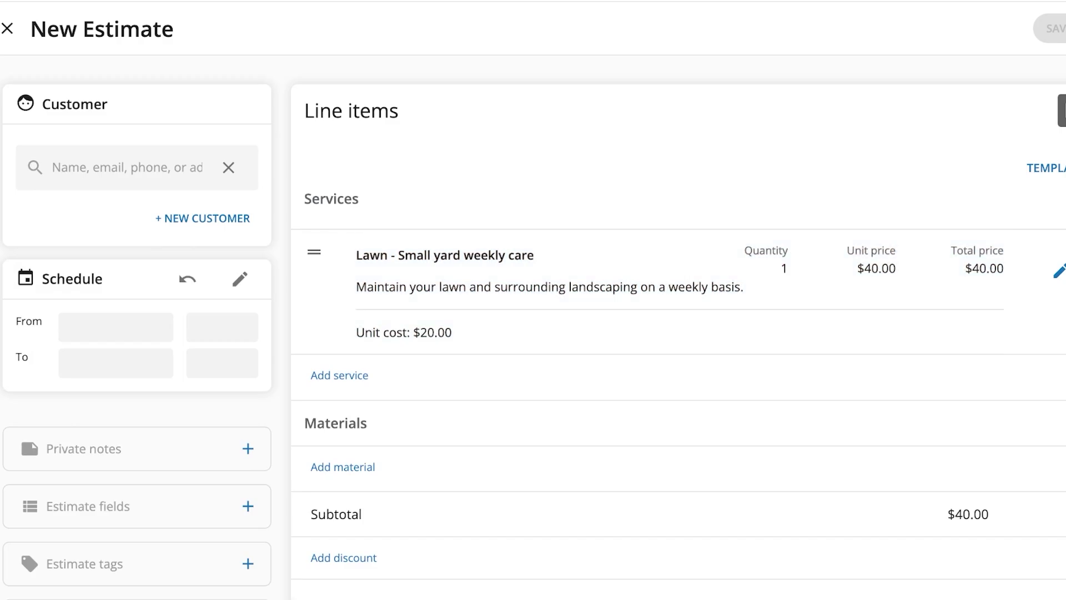
key(Return)
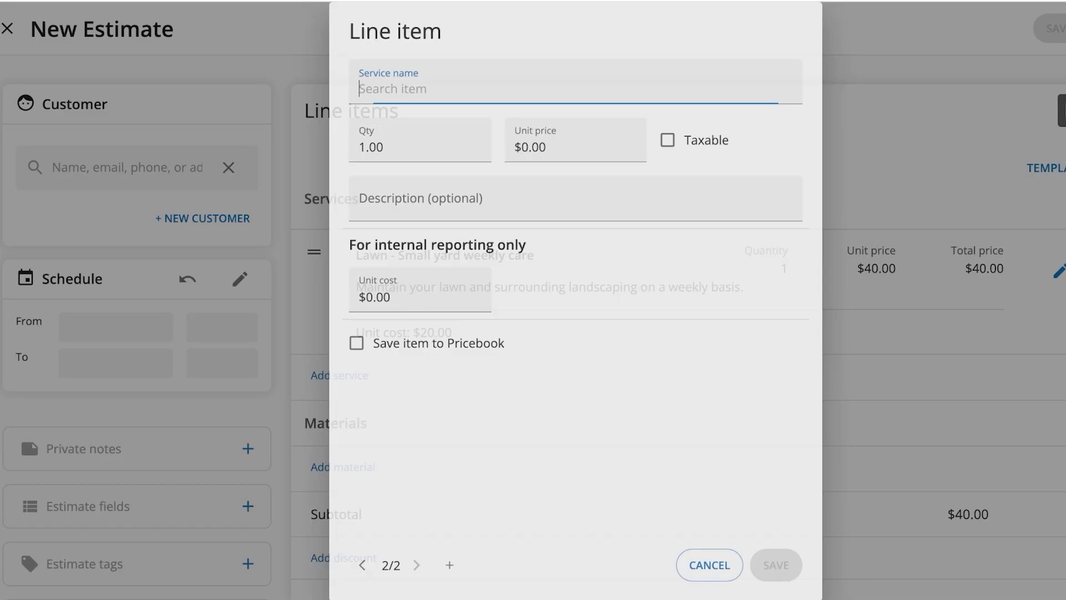
text(Lawn)
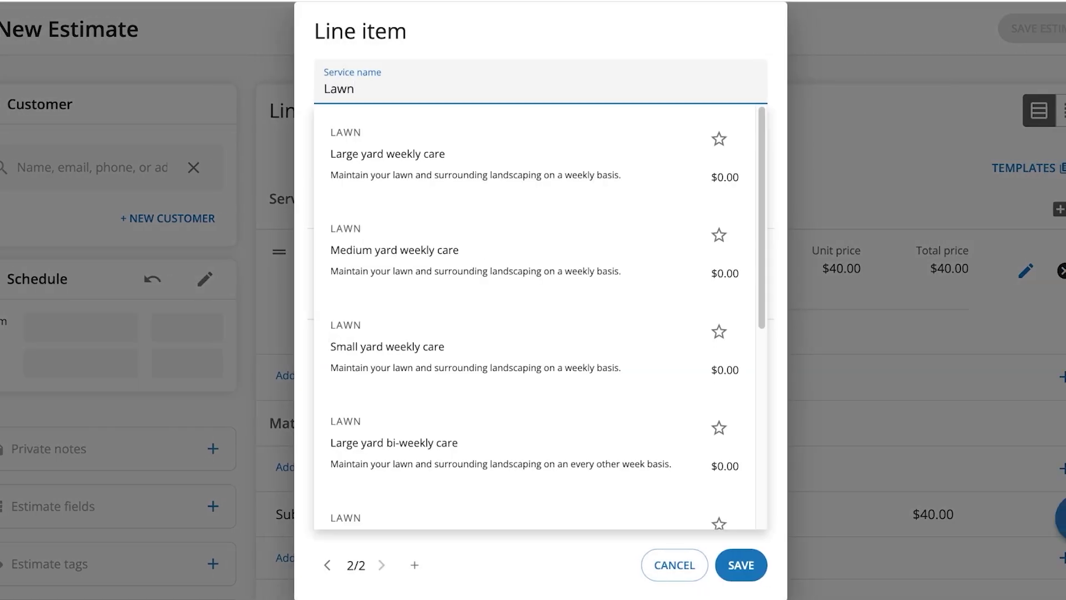
key(Down)
key(Return)
text(100)
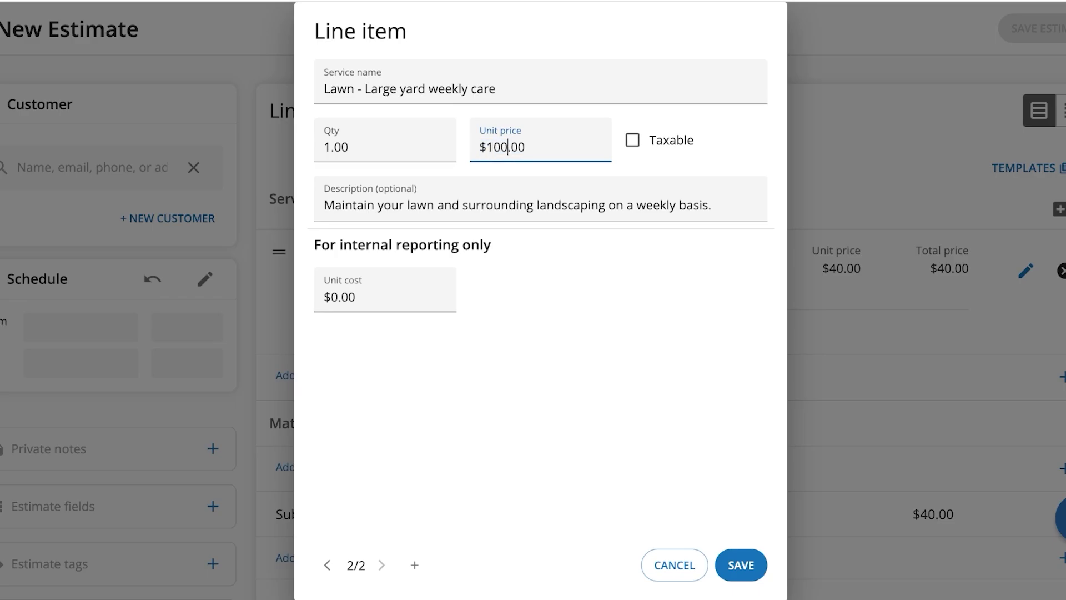
click(385, 297)
text(60)
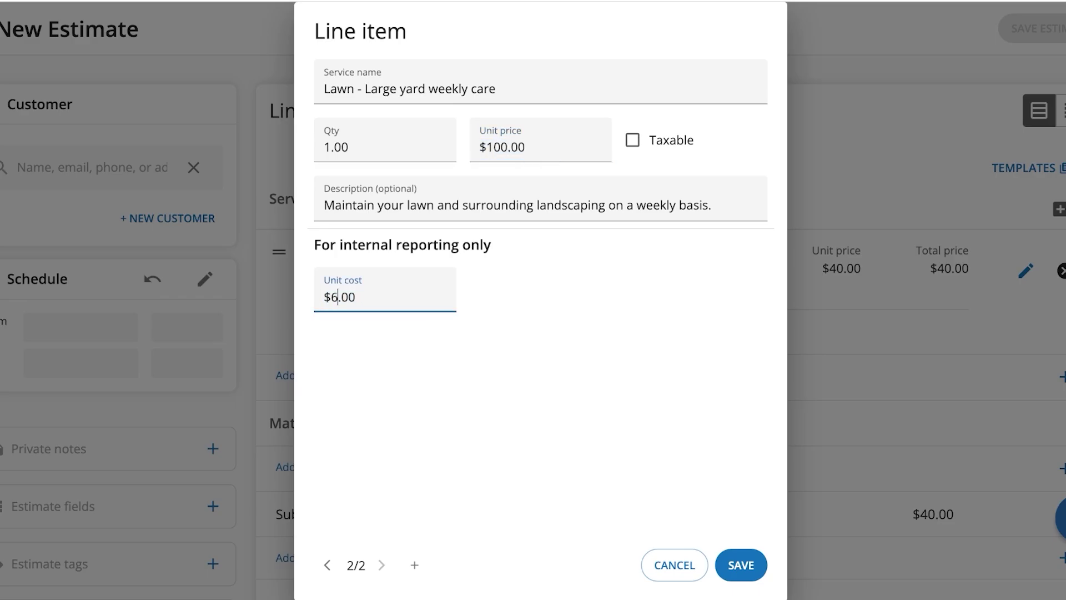
click(740, 564)
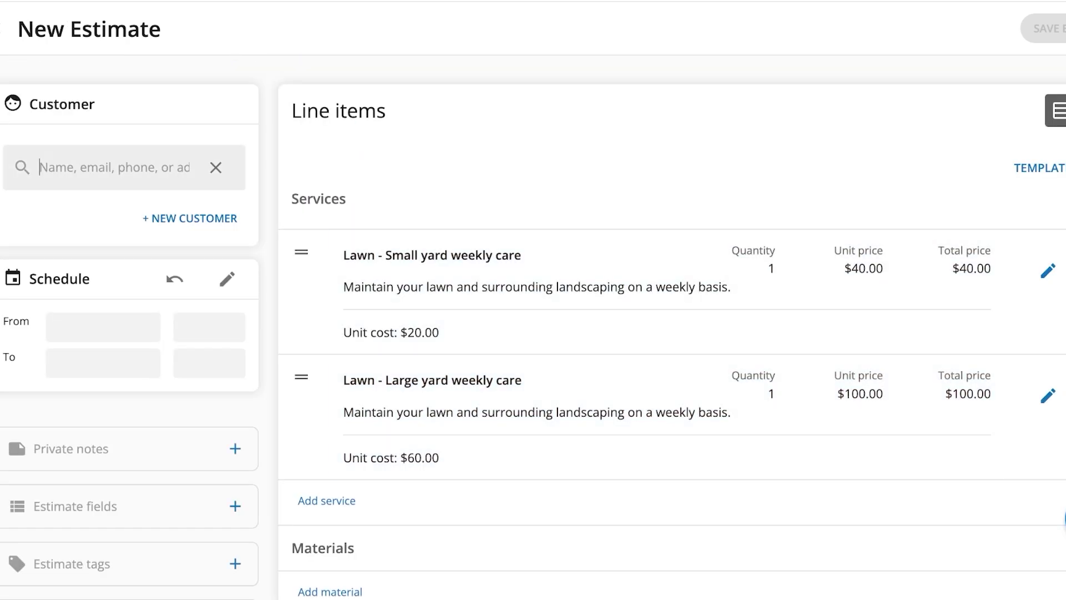
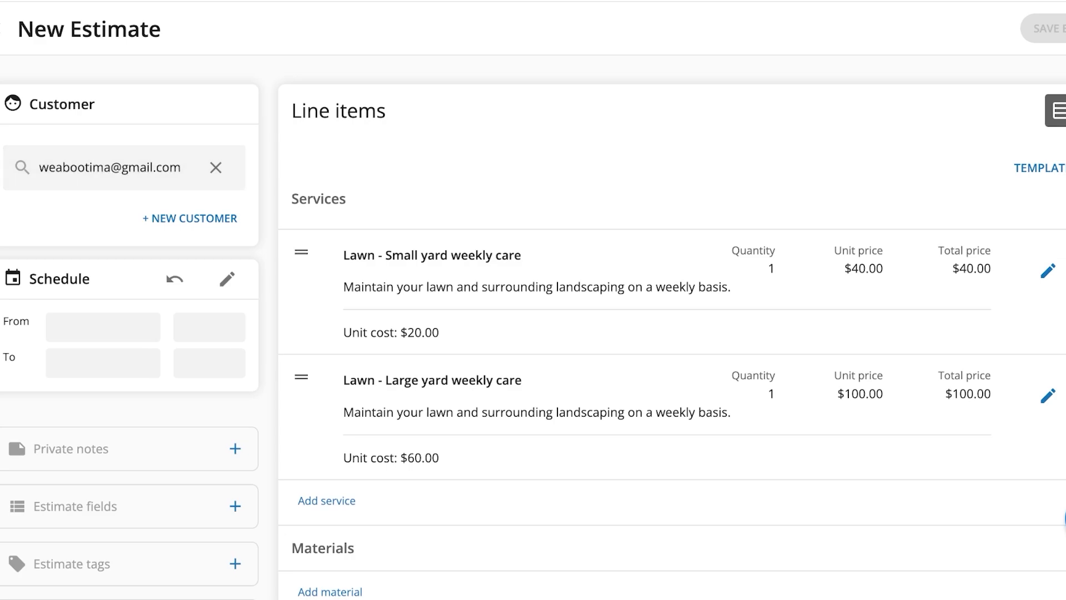
Set the estimate schedule to start Sep 20 and end Sep 27, 2024.
click(103, 326)
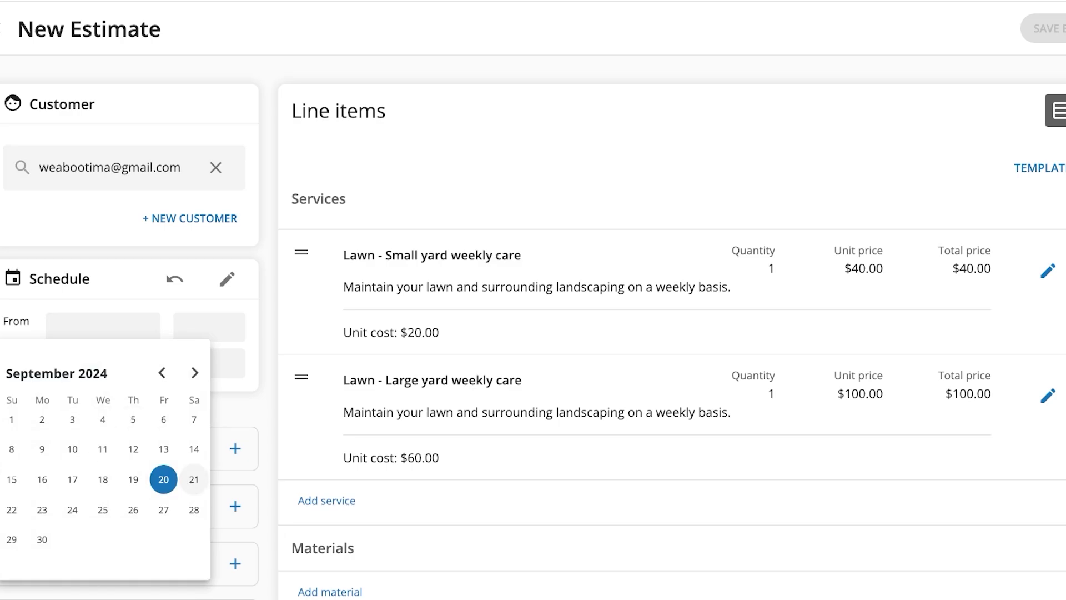
click(164, 510)
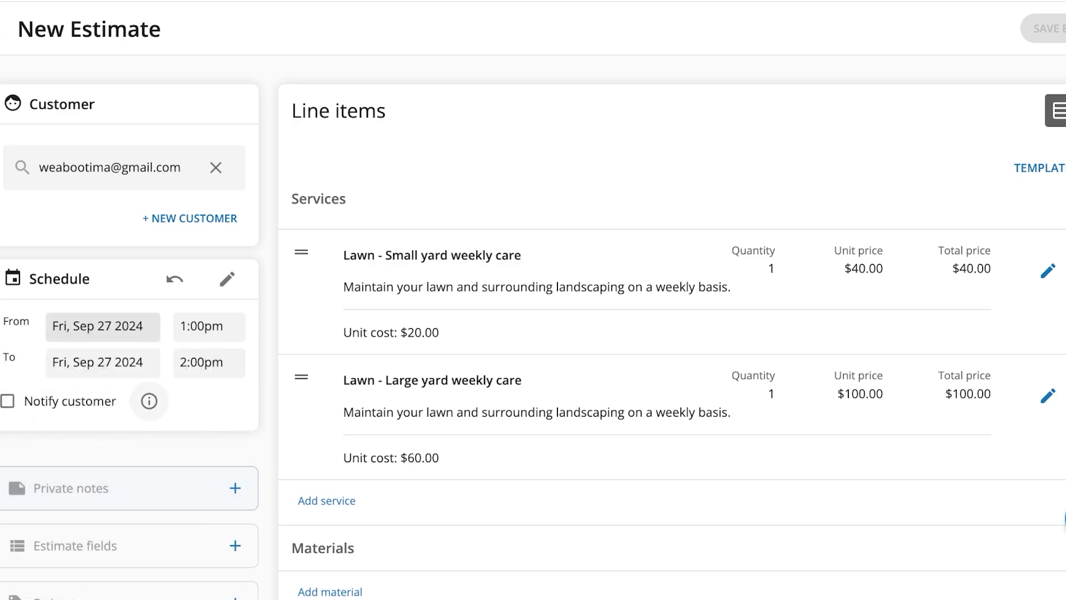
click(103, 362)
click(103, 362)
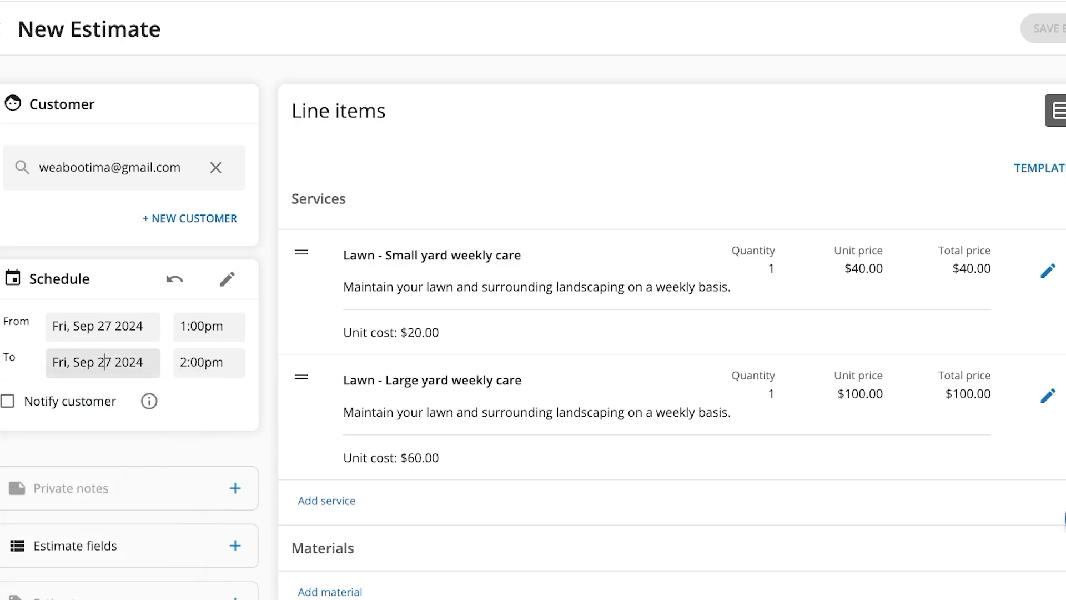
click(140, 326)
click(162, 476)
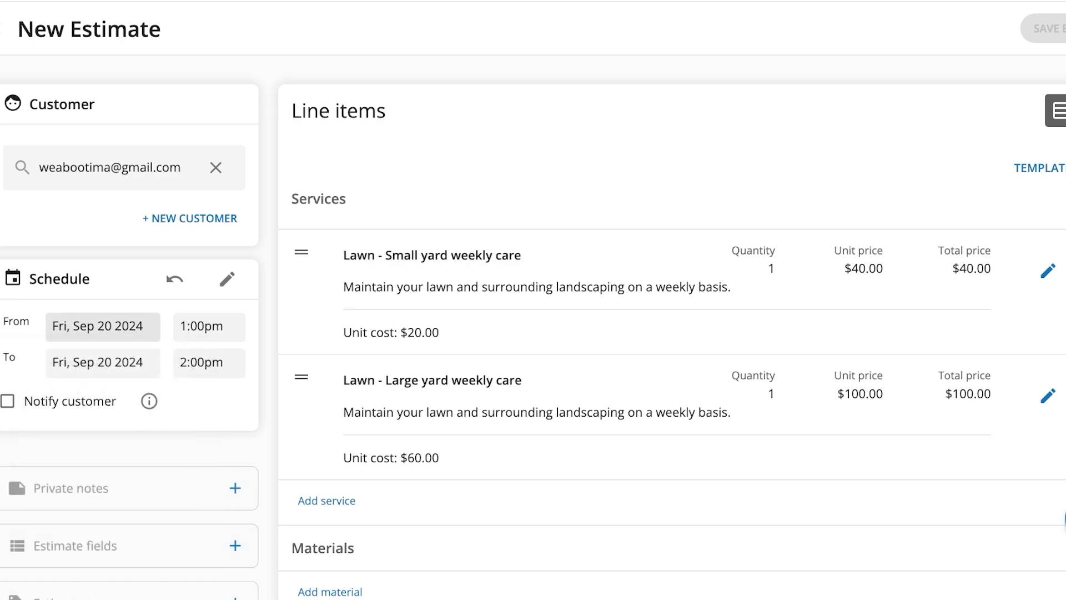
click(103, 362)
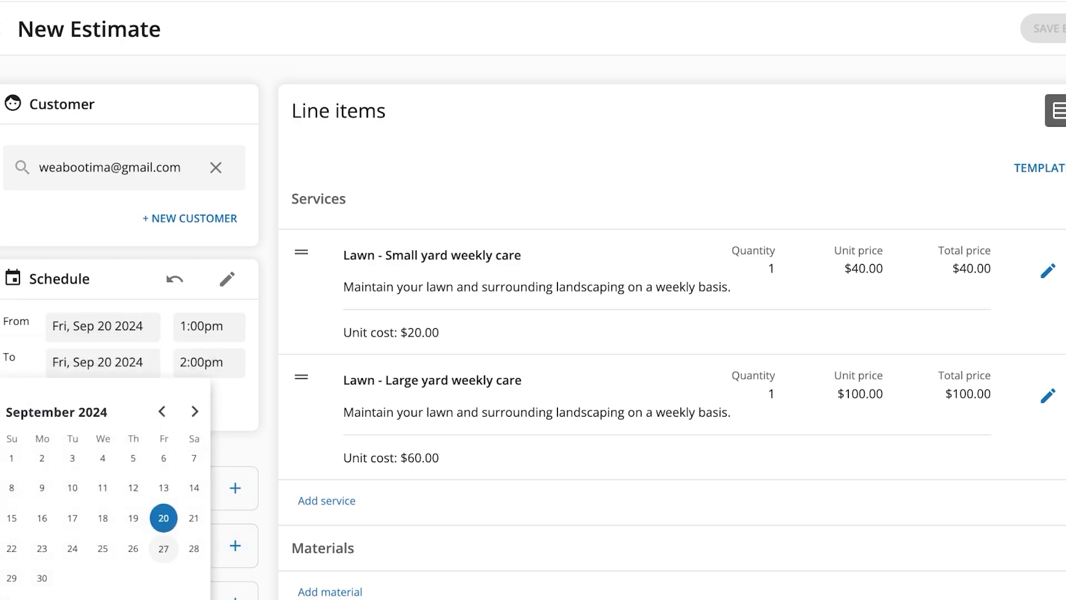
click(164, 549)
scroll(139, 285, down, 3)
scroll(139, 284, up, 4)
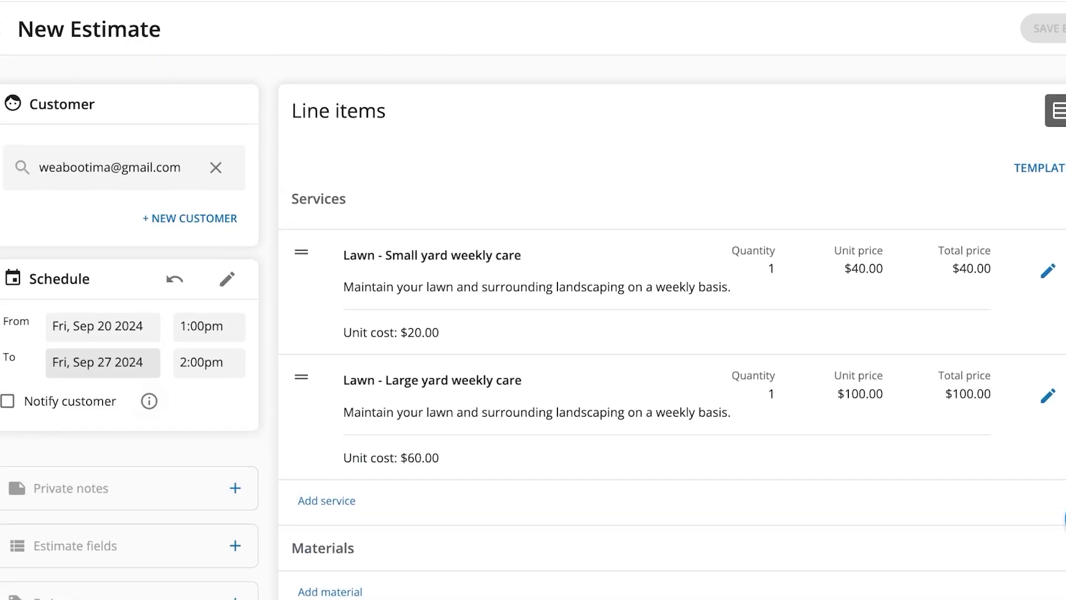
double_click(41, 401)
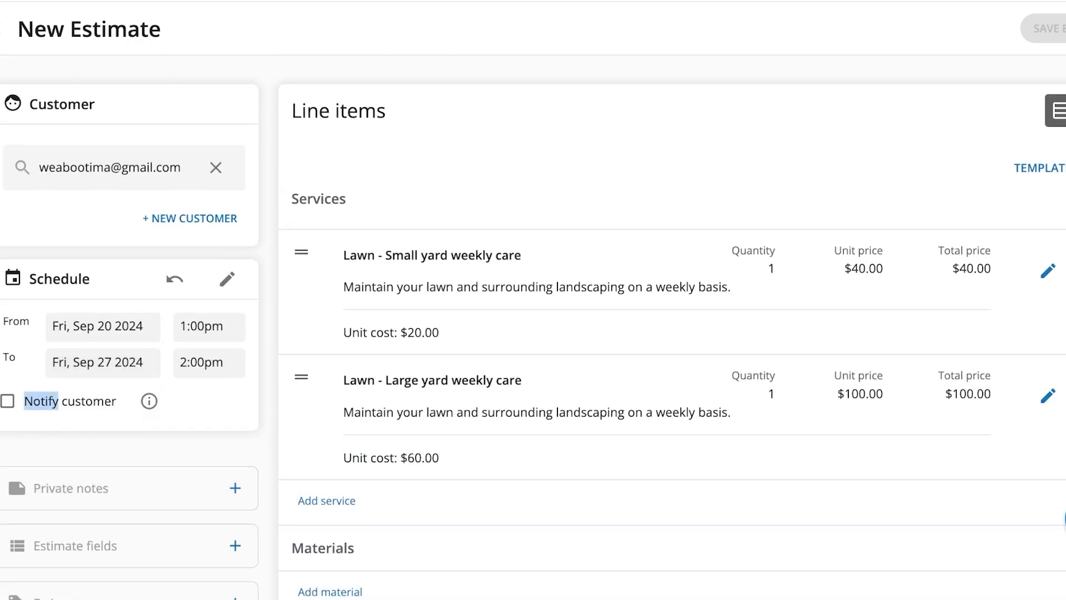
scroll(611, 333, down, 3)
scroll(611, 333, up, 3)
Dismiss the warning that a template will replace the current line items.
click(1043, 168)
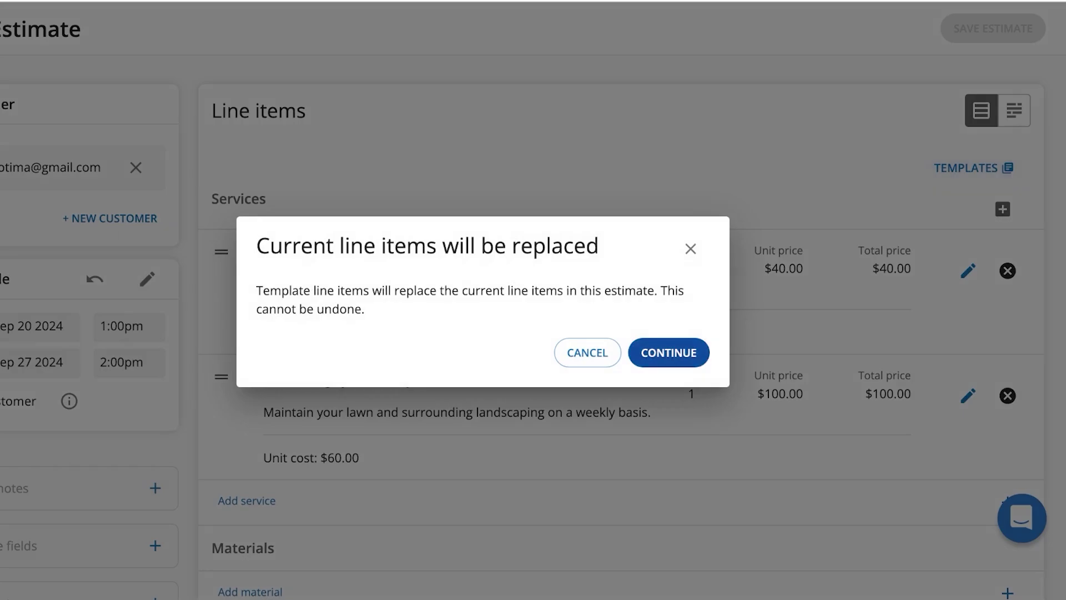
click(690, 248)
scroll(533, 333, down, 3)
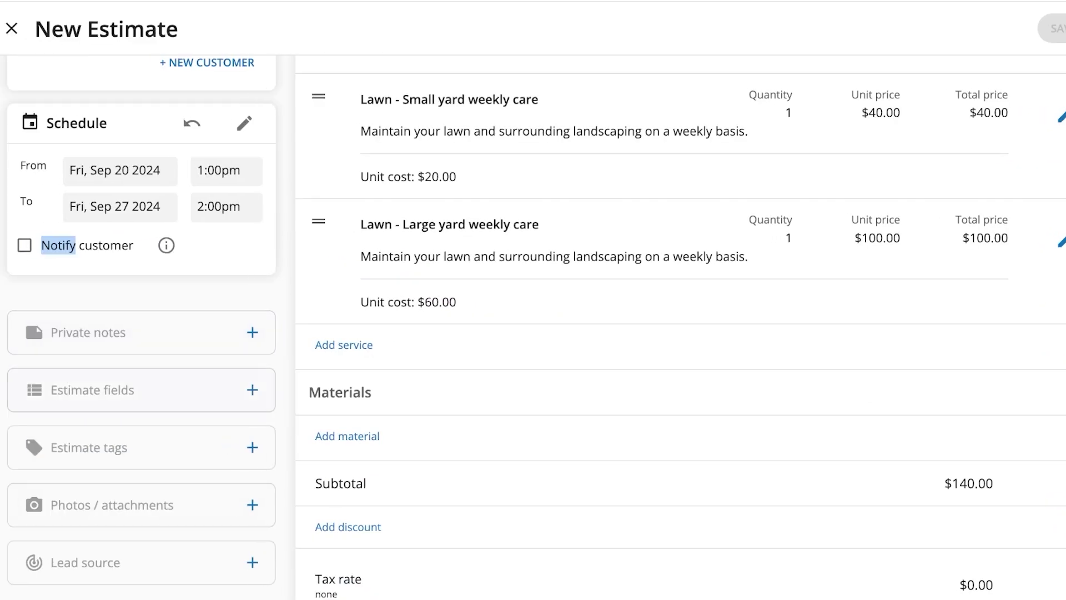
Expand the Estimate fields, Estimate tags, attachments and Lead source sections, then begin a material line.
click(141, 390)
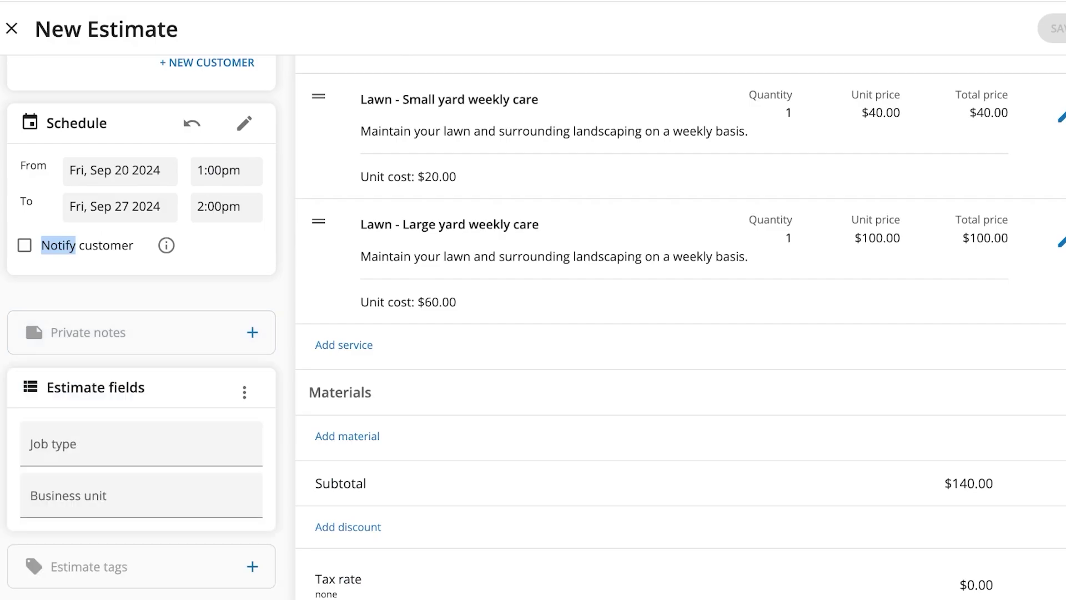
scroll(141, 439, down, 5)
click(89, 279)
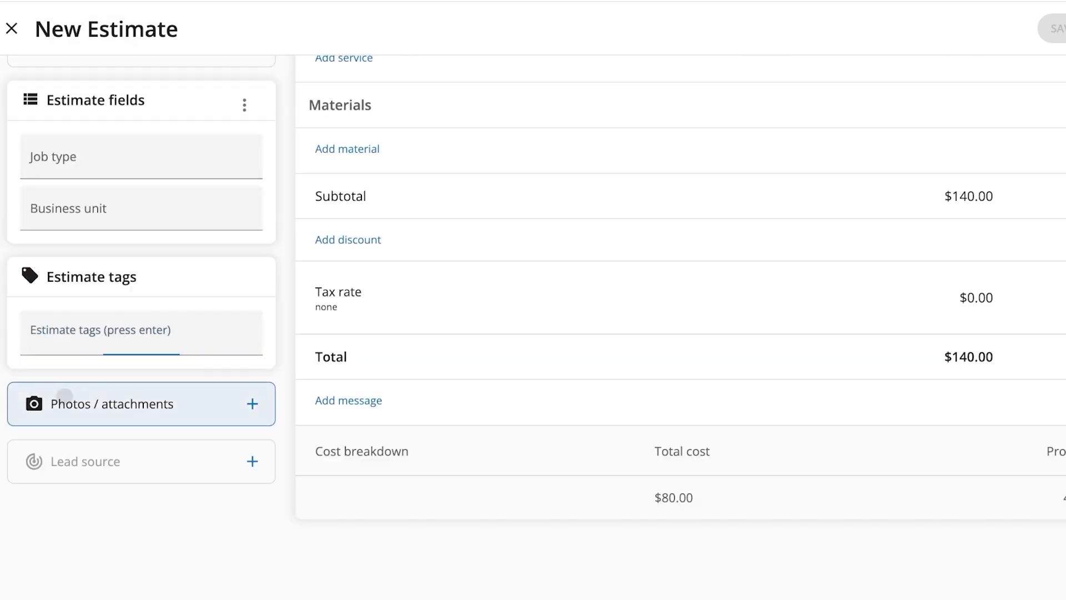
click(62, 402)
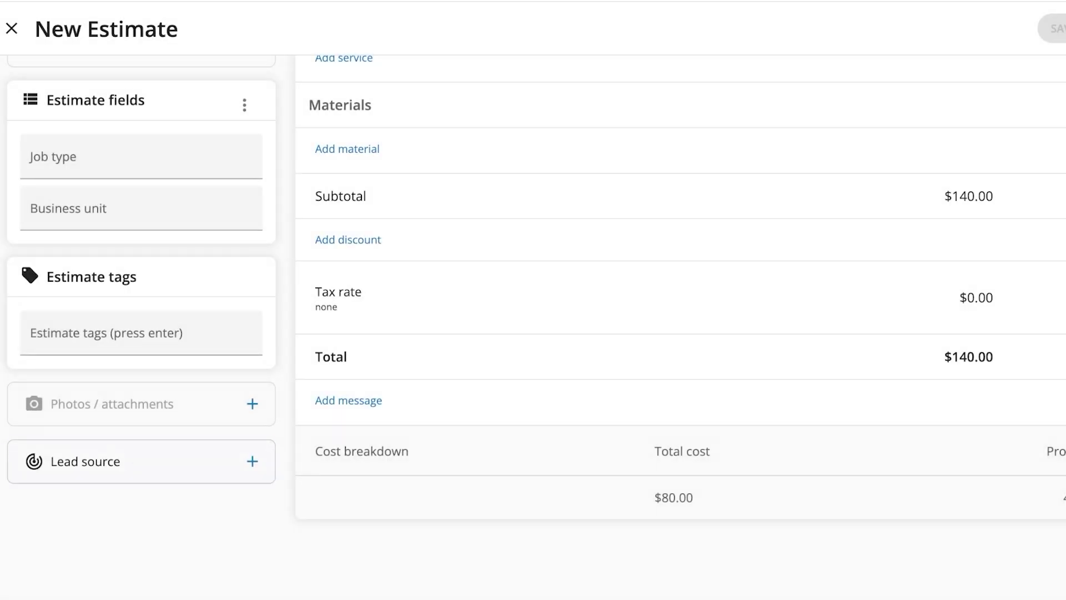
click(85, 461)
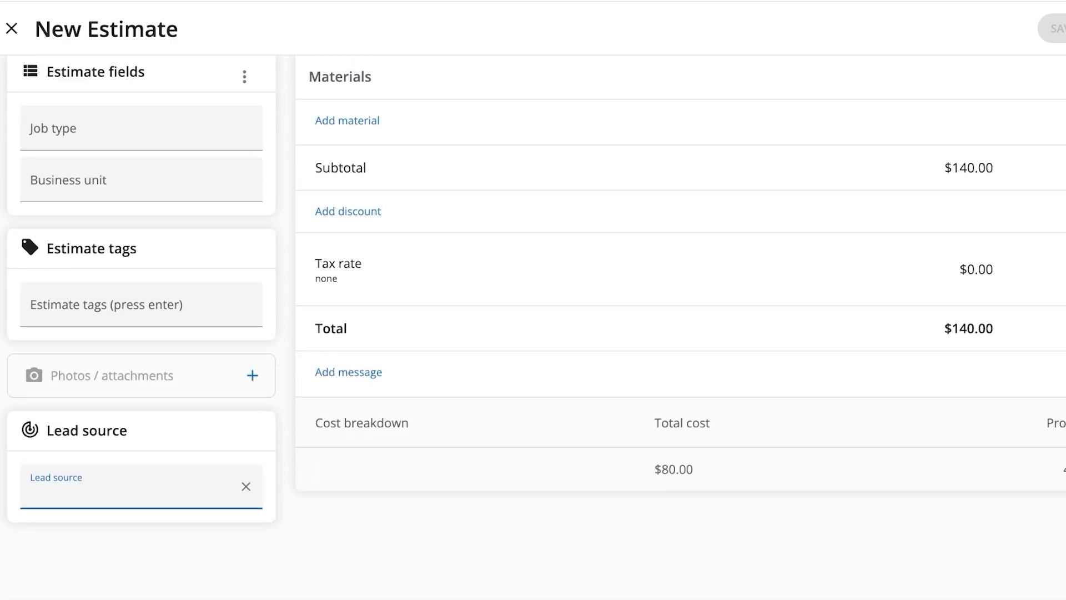
click(346, 117)
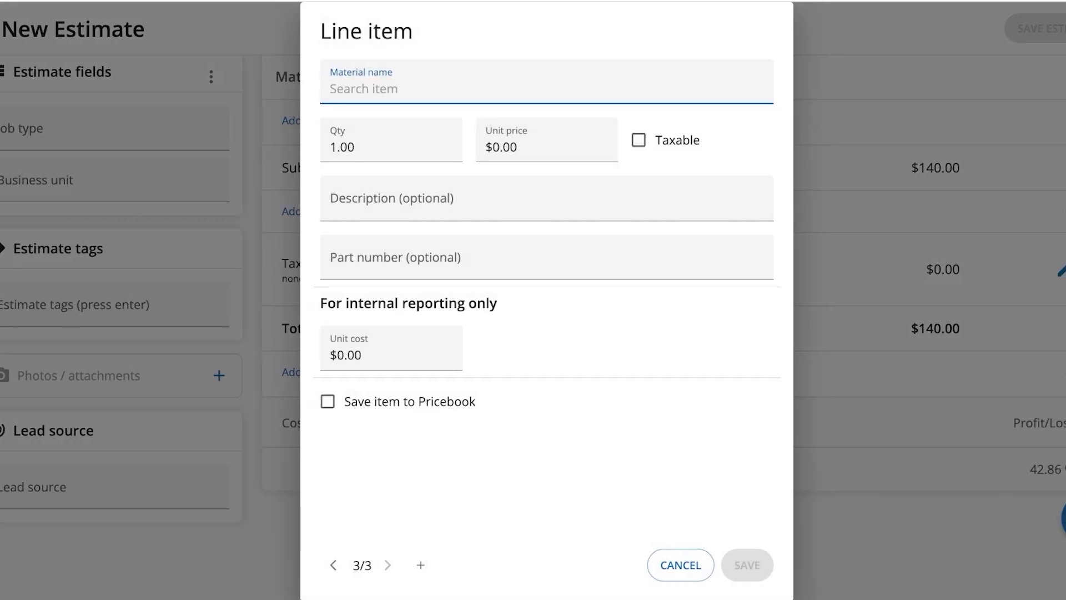
Enter Lawn Mower as the material and save it at quantity 1, $0.00.
text(M)
key(BackSpace)
text(M<o)
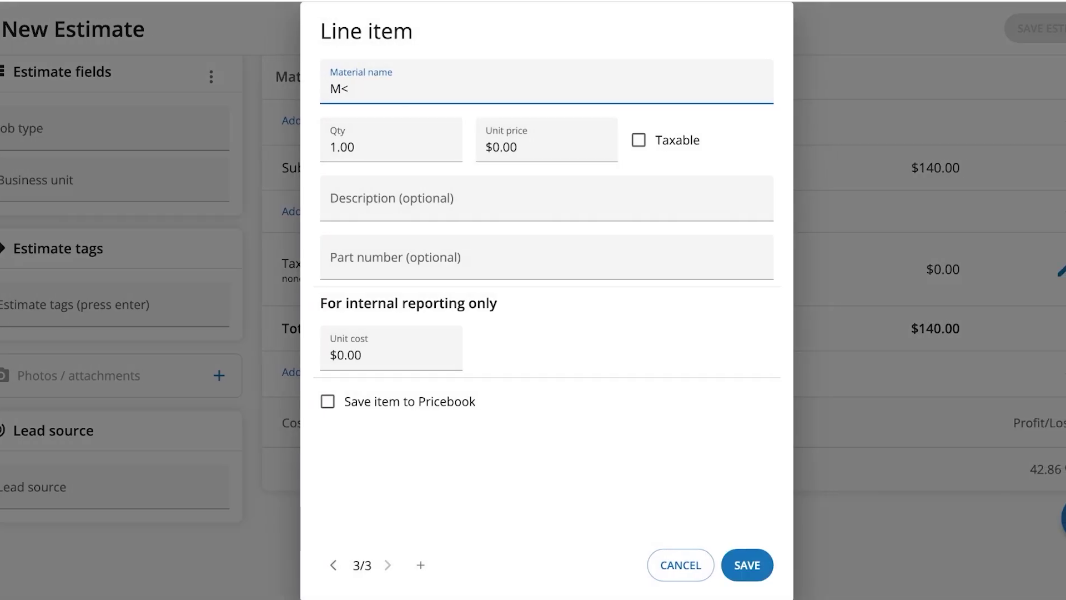
key(BackSpace)
text(Lawn )
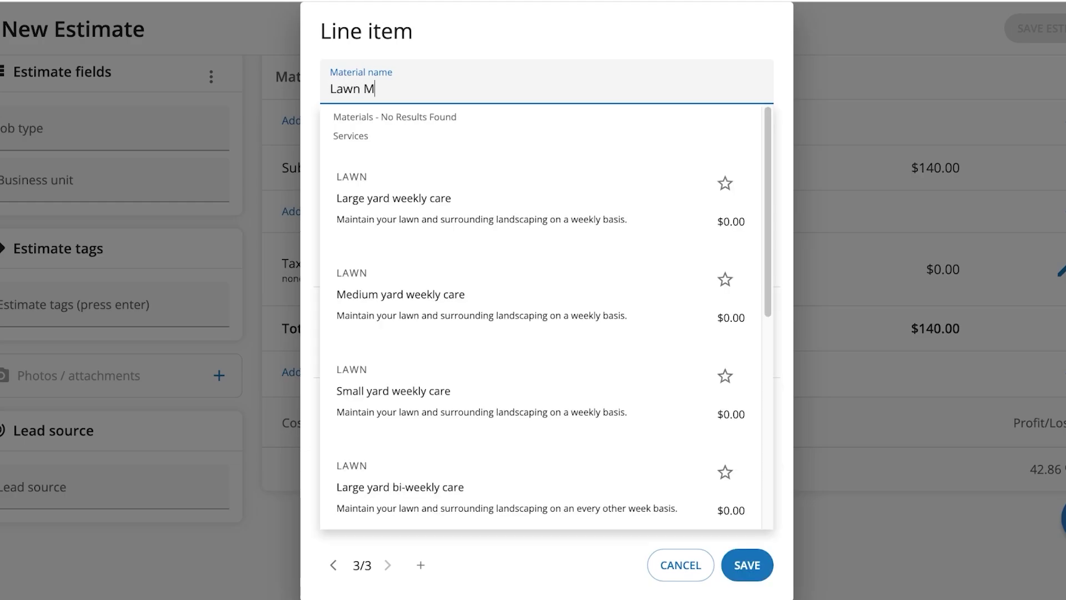
text(Mower)
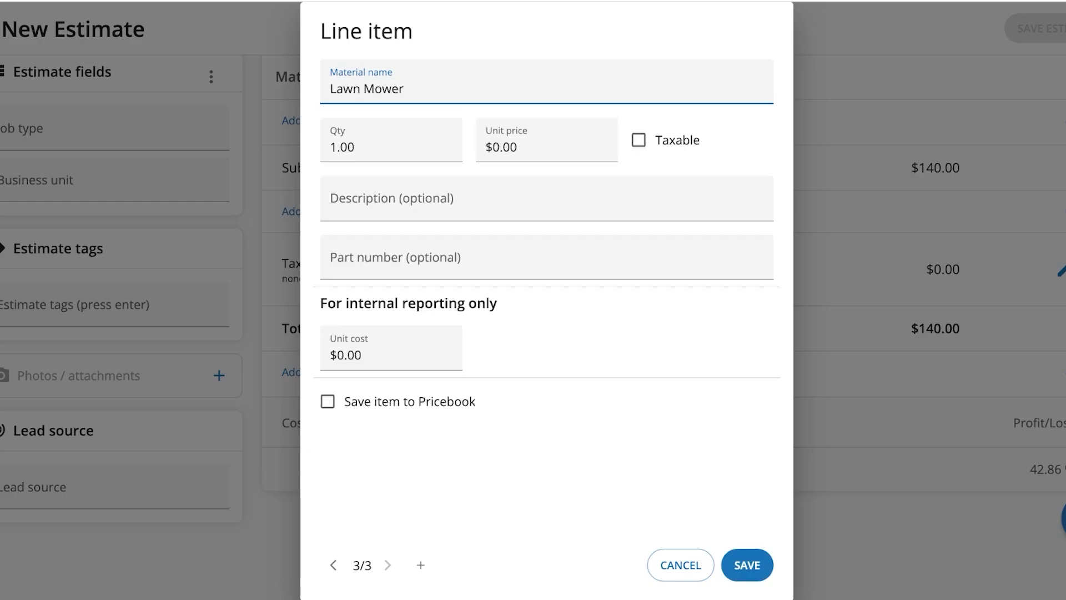
key(Return)
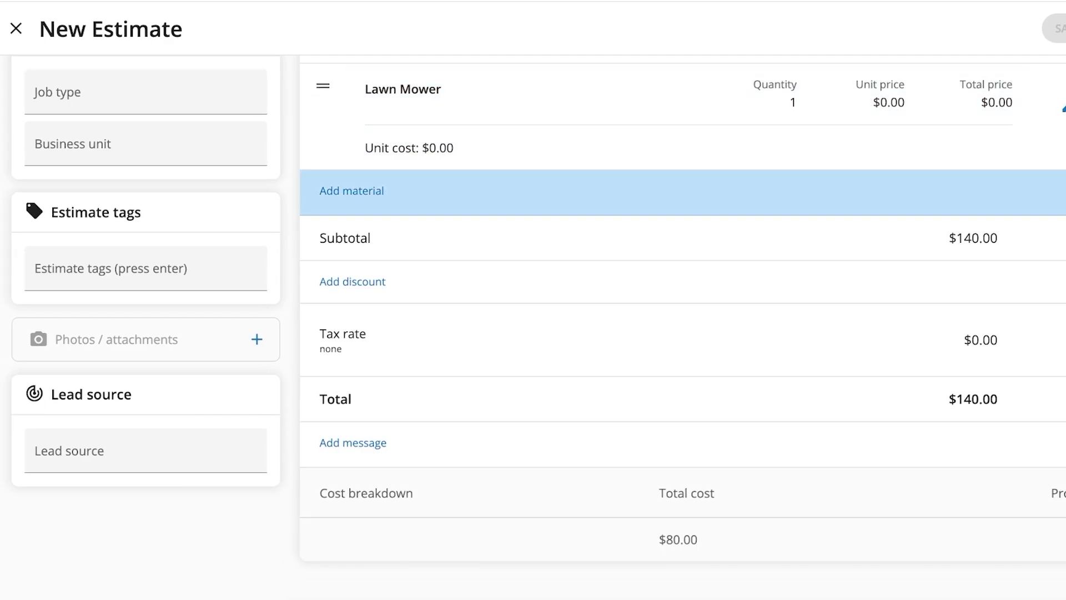
Browse the Inspection templates without applying one, then close the New Estimate to return Home.
scroll(537, 310, down, 1)
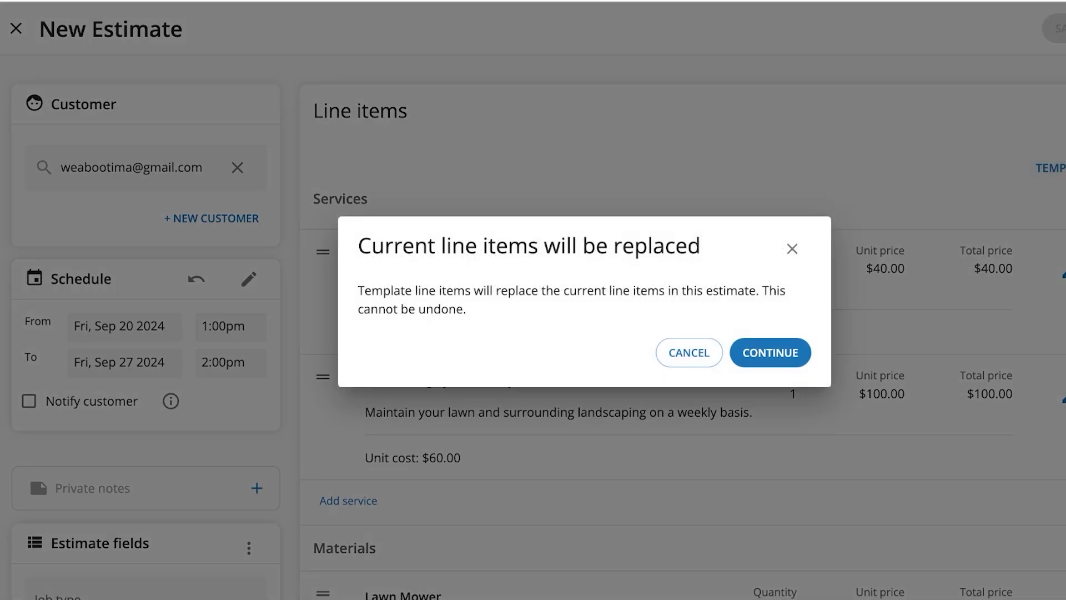
key(Return)
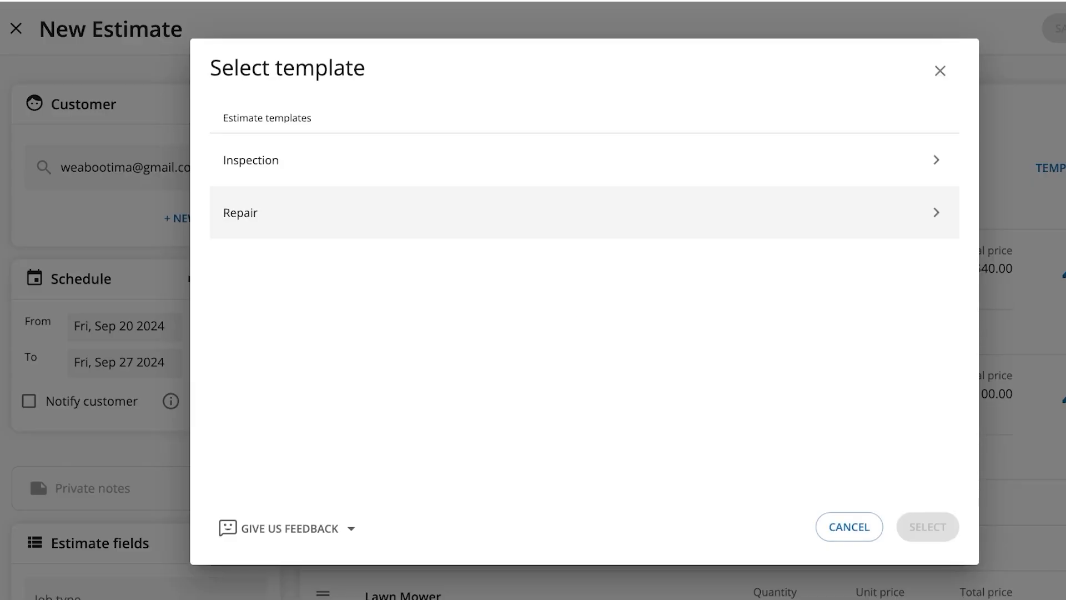
key(Escape)
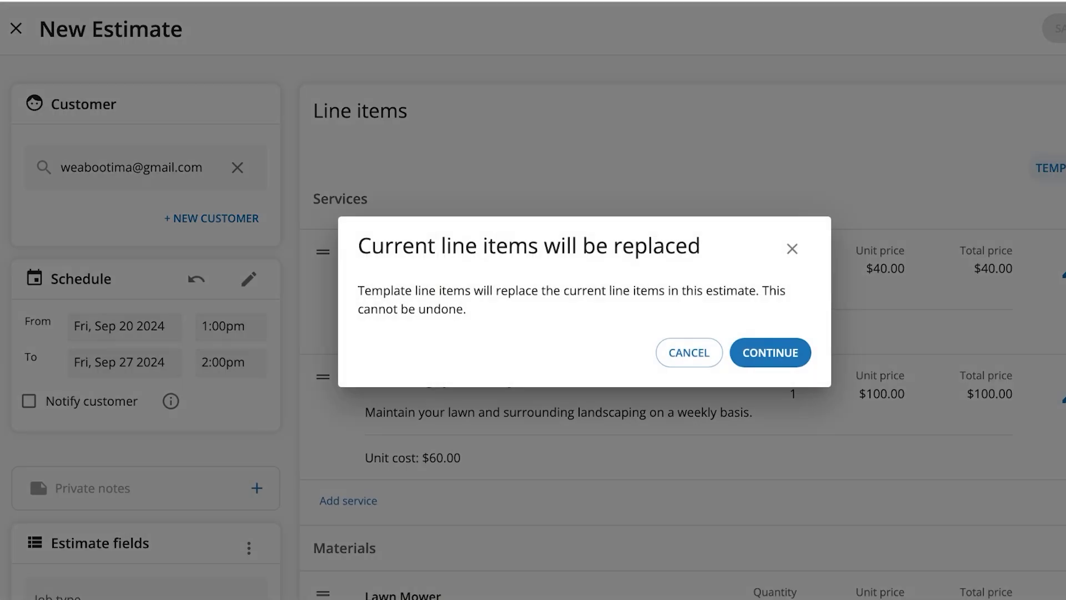
key(Return)
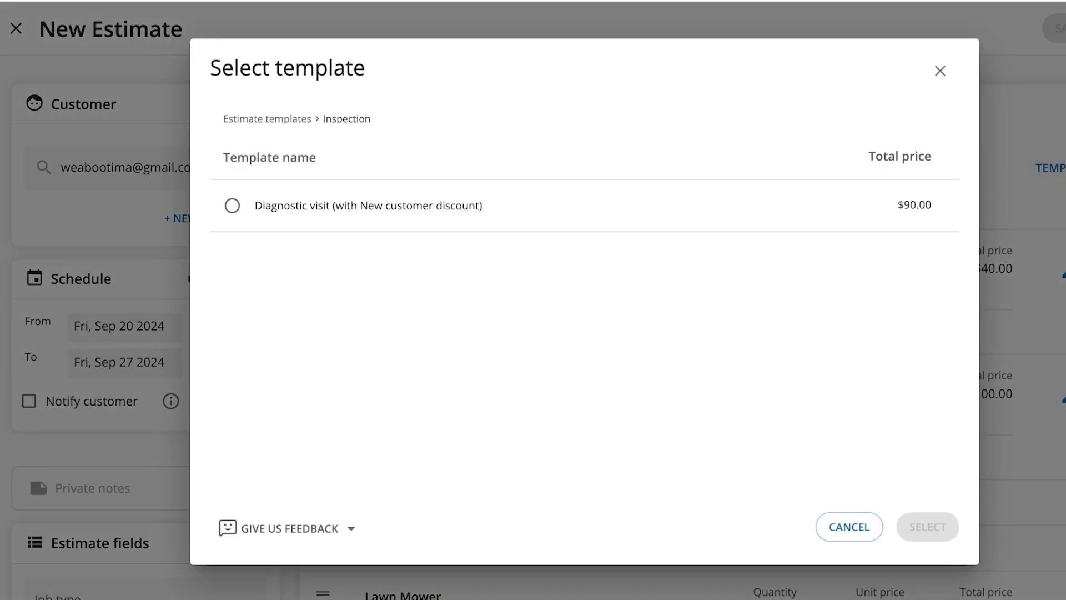
click(940, 70)
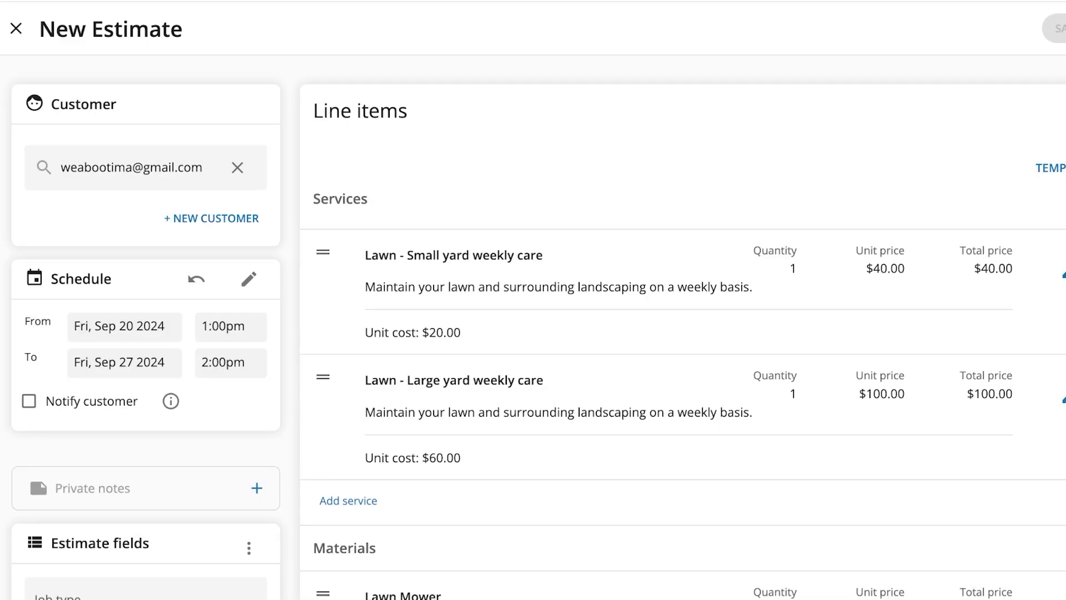
click(16, 28)
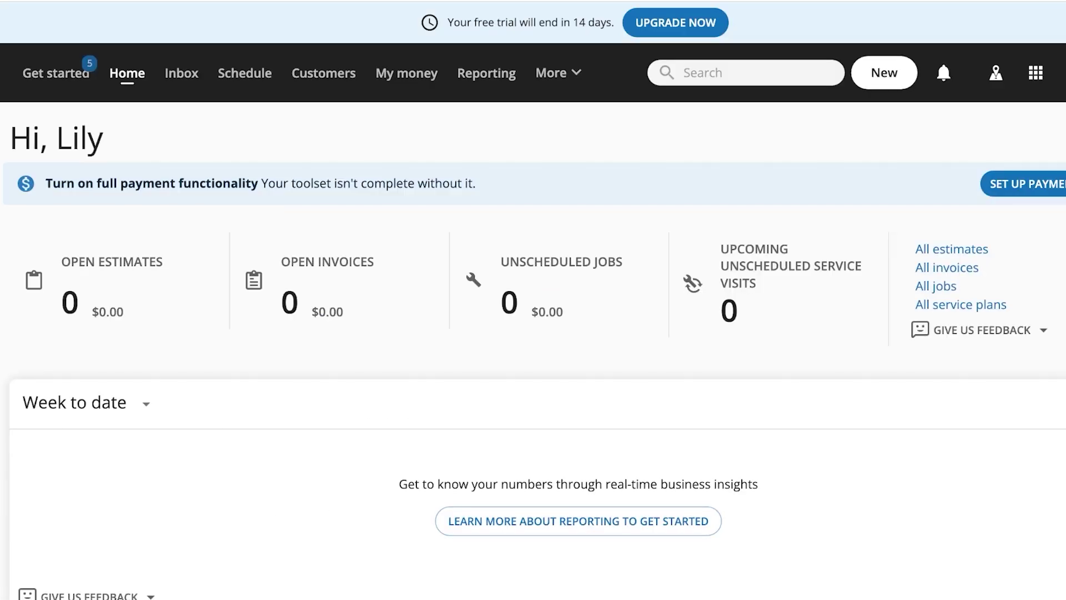
click(55, 72)
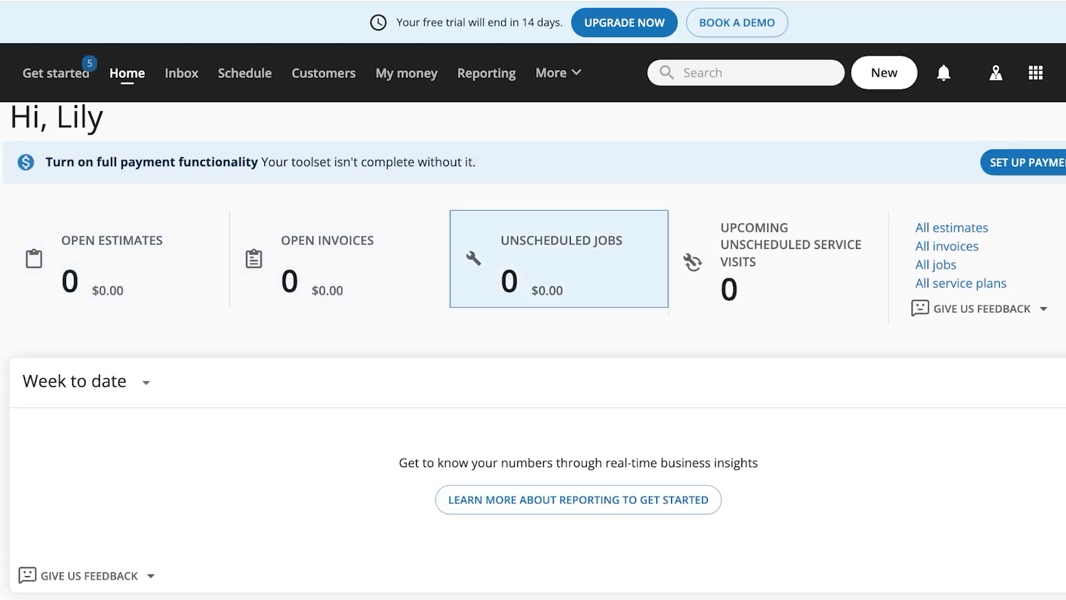
scroll(536, 350, down, 5)
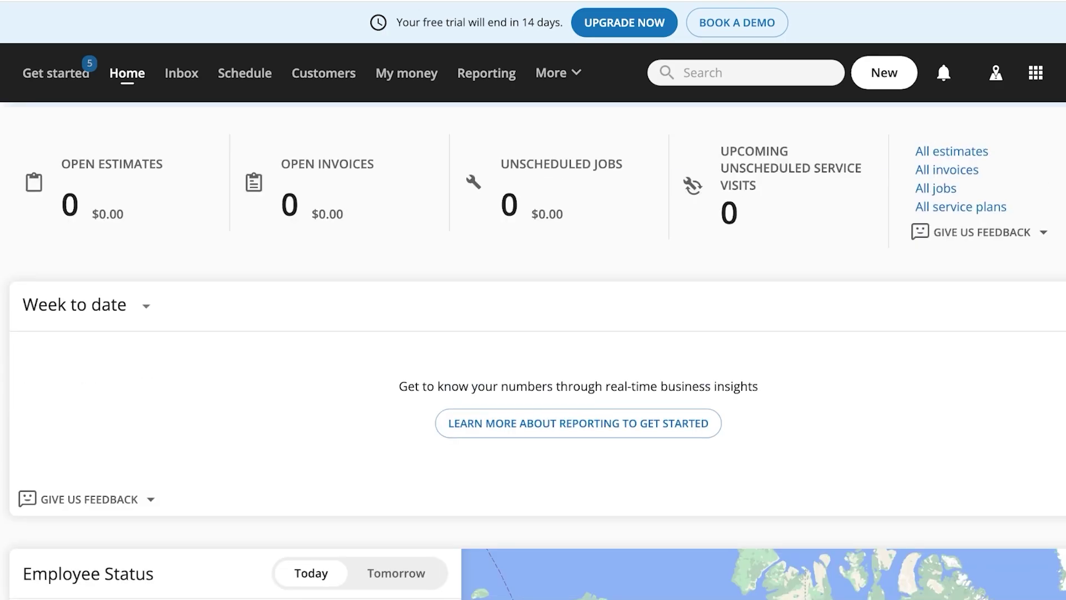
scroll(535, 351, down, 3)
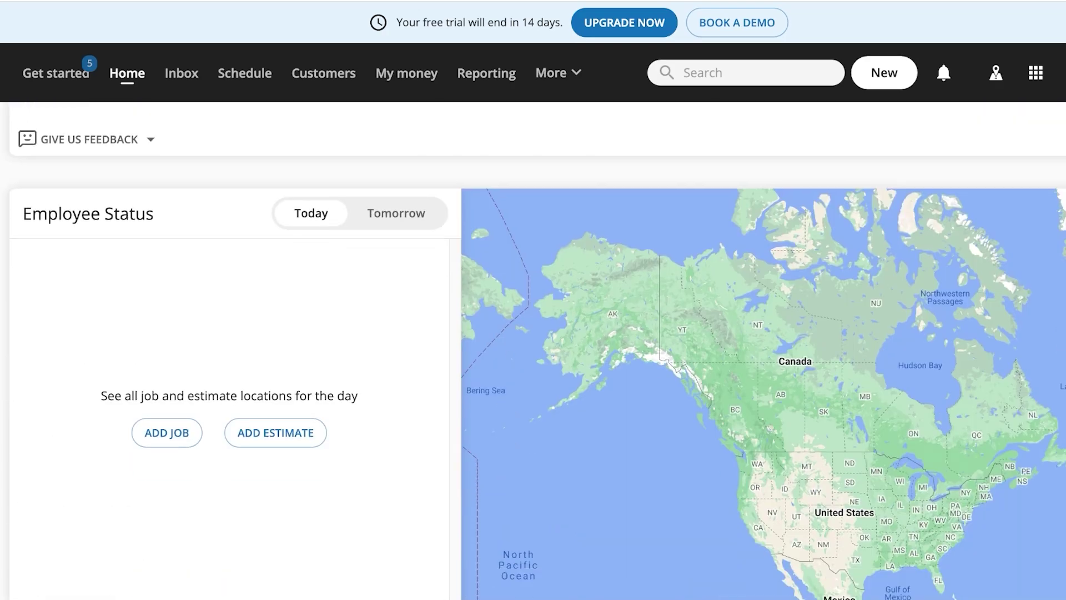
scroll(276, 433, down, 10)
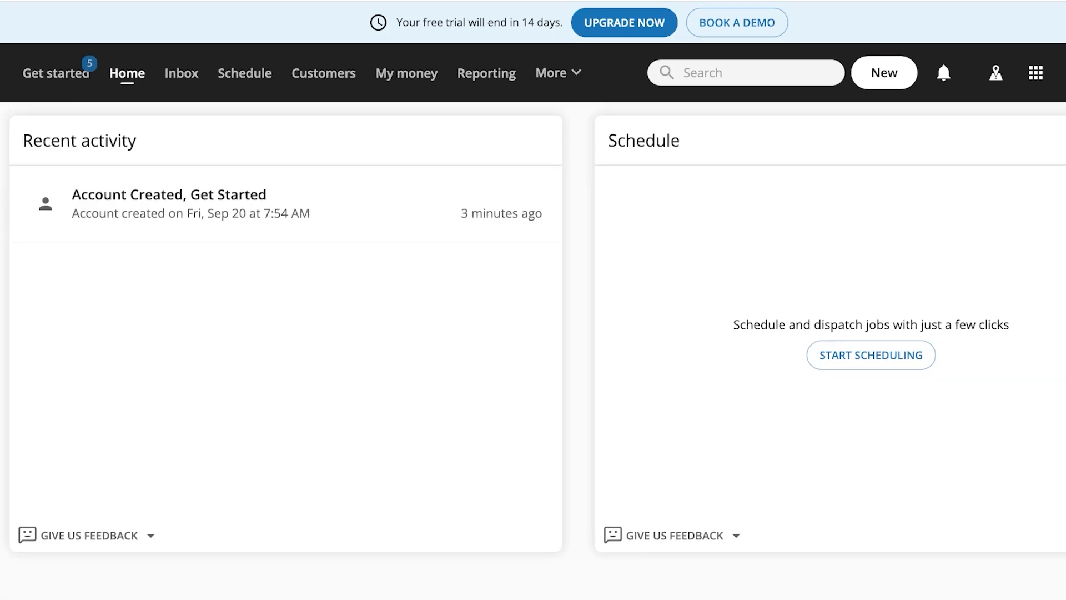
scroll(533, 350, up, 10)
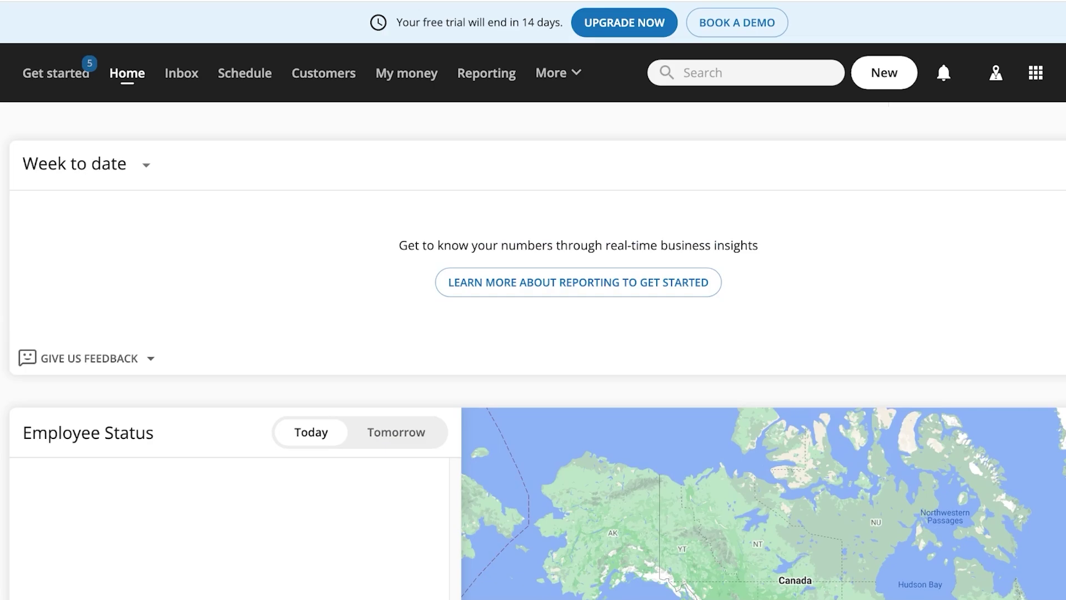
Go to Price book > Landscaping & Lawn > Lawn and edit the One Time Service.
click(551, 73)
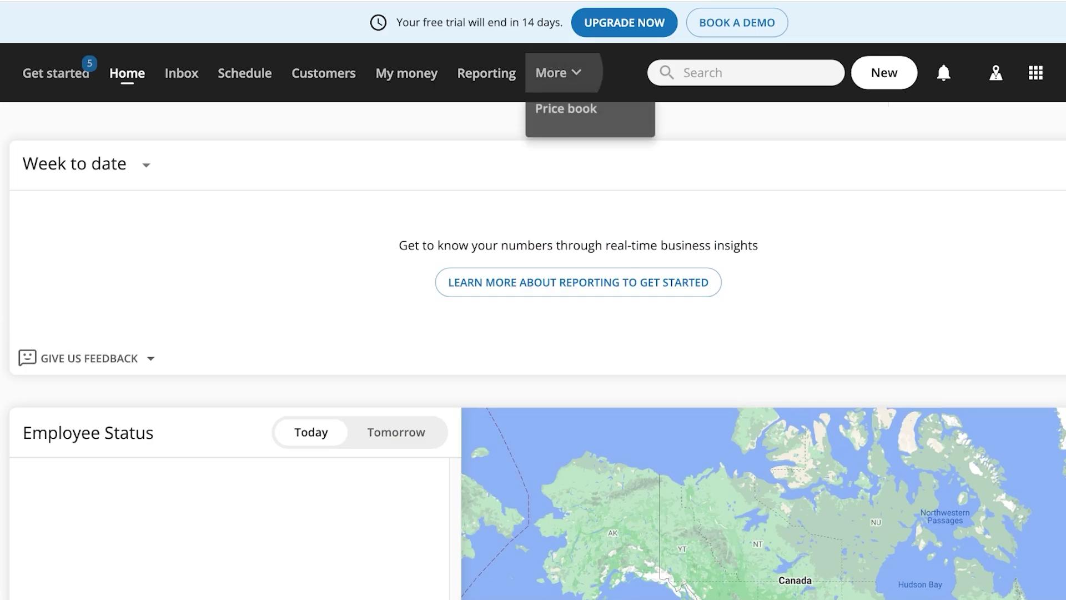
click(566, 109)
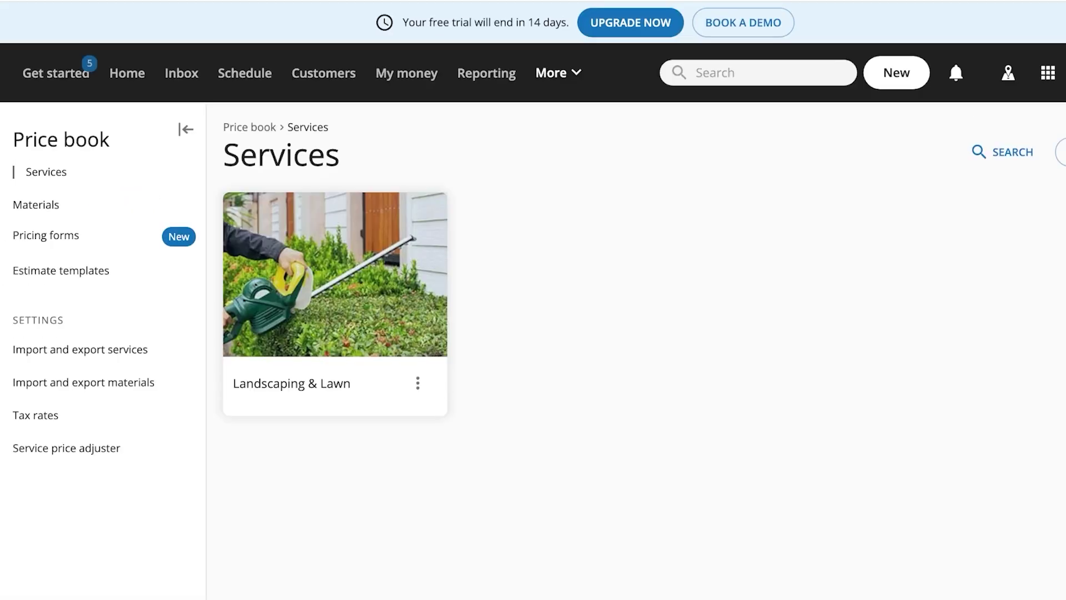
click(331, 282)
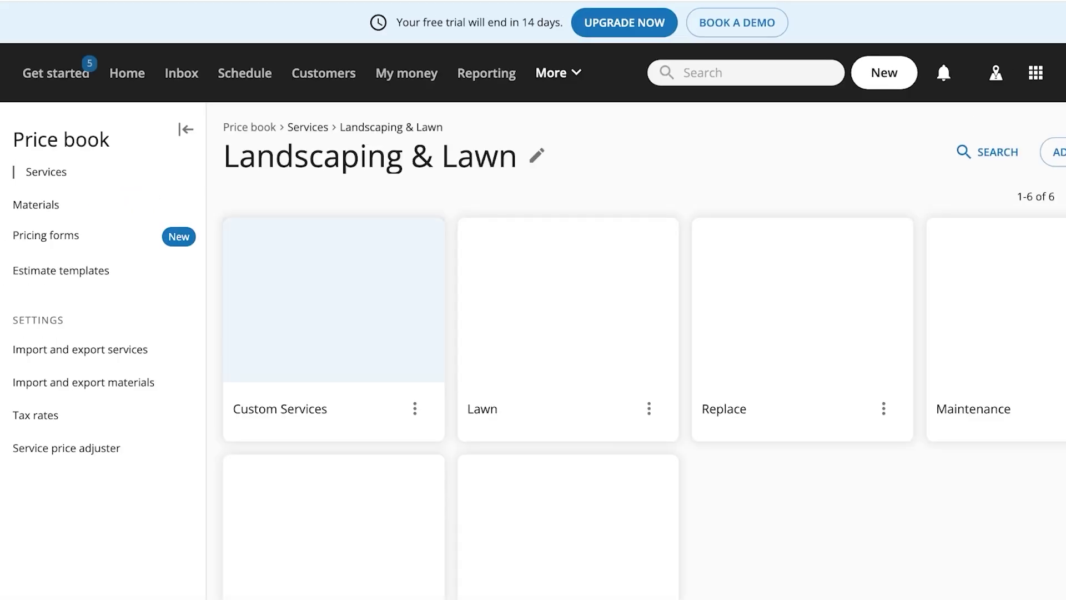
scroll(610, 333, down, 1)
click(648, 382)
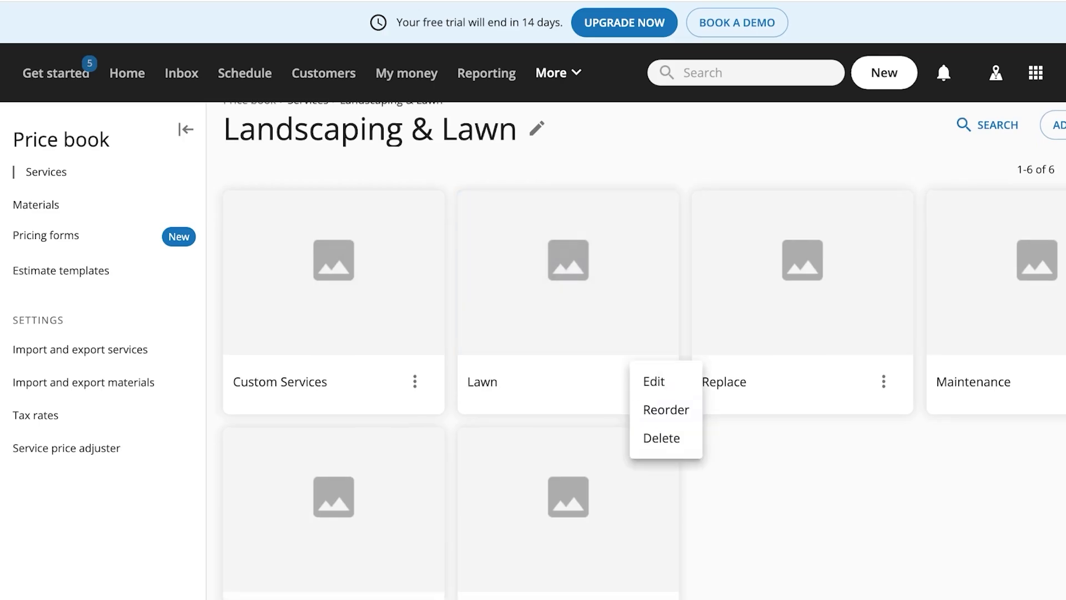
click(655, 382)
click(567, 277)
scroll(555, 266, down, 1)
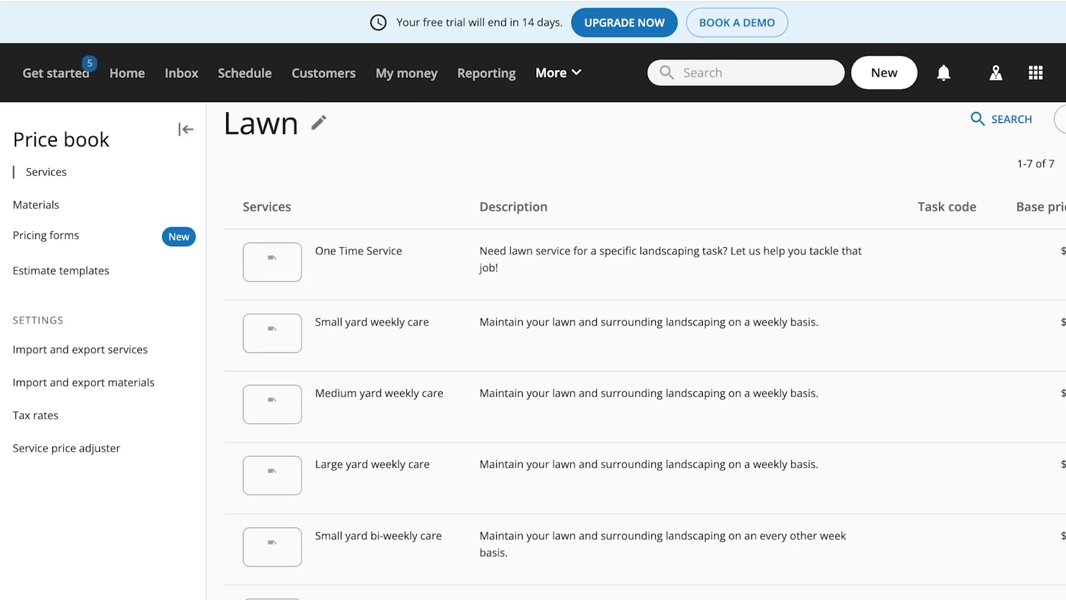
click(1020, 262)
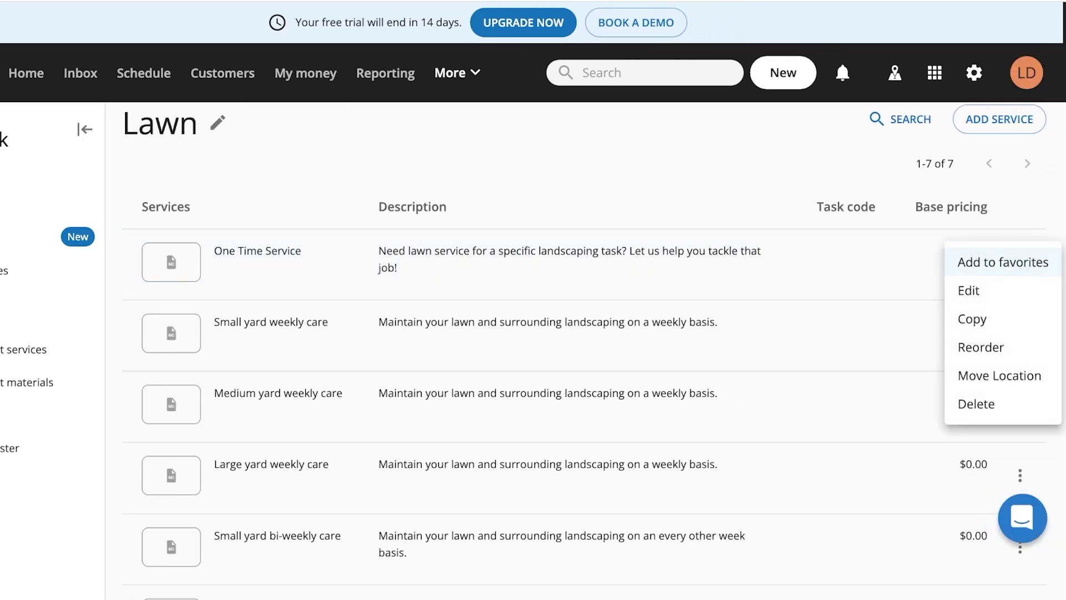
click(969, 291)
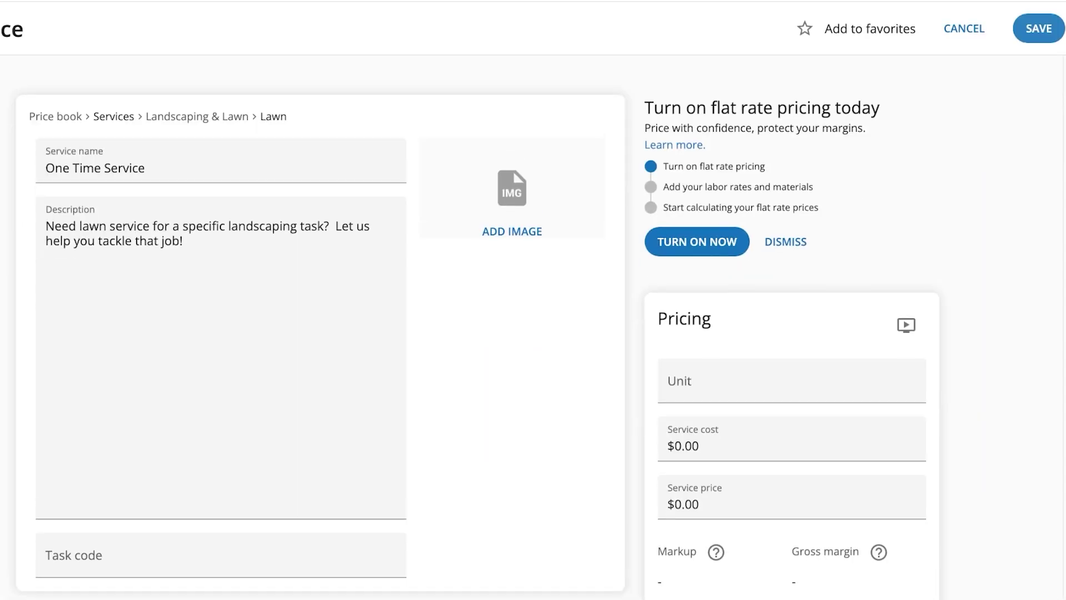
Start entering the One Time Service cost in the Pricing card.
click(673, 445)
text(1)
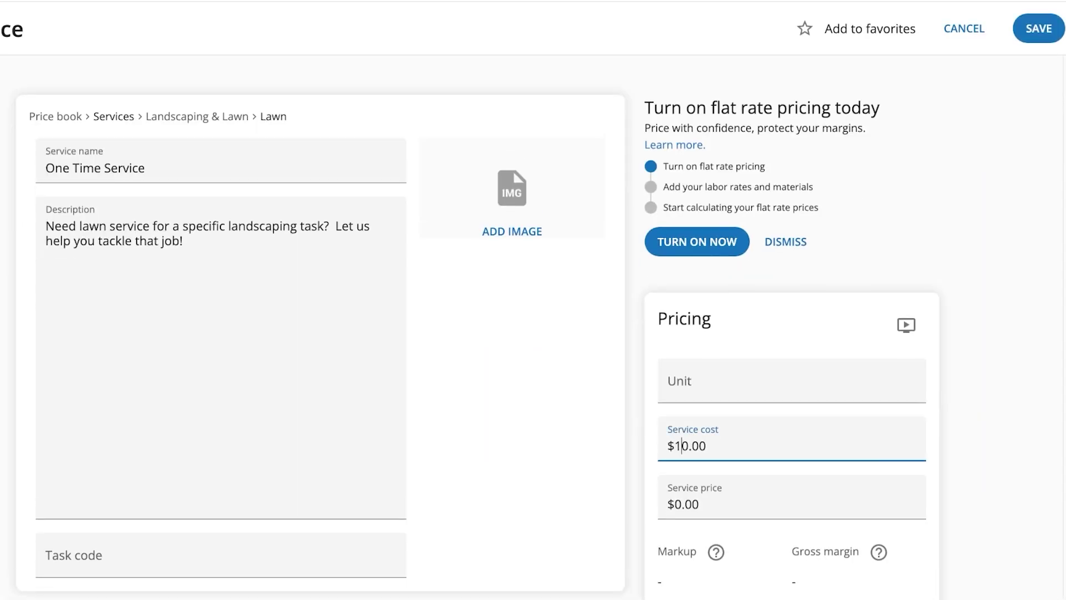
text(1)
drag(669, 107, 881, 107)
click(881, 108)
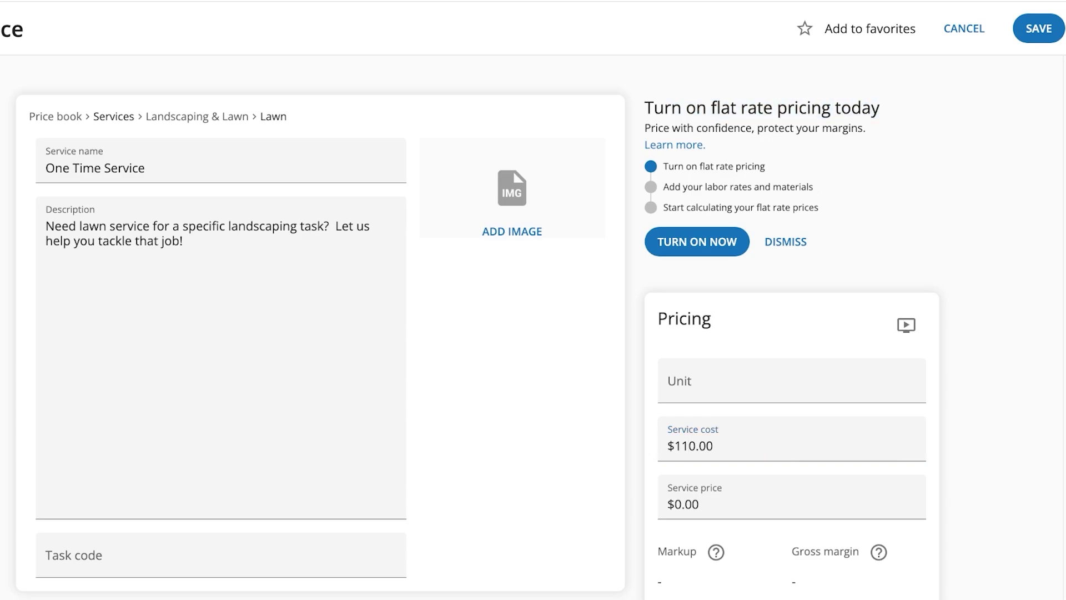
scroll(321, 338, down, 1)
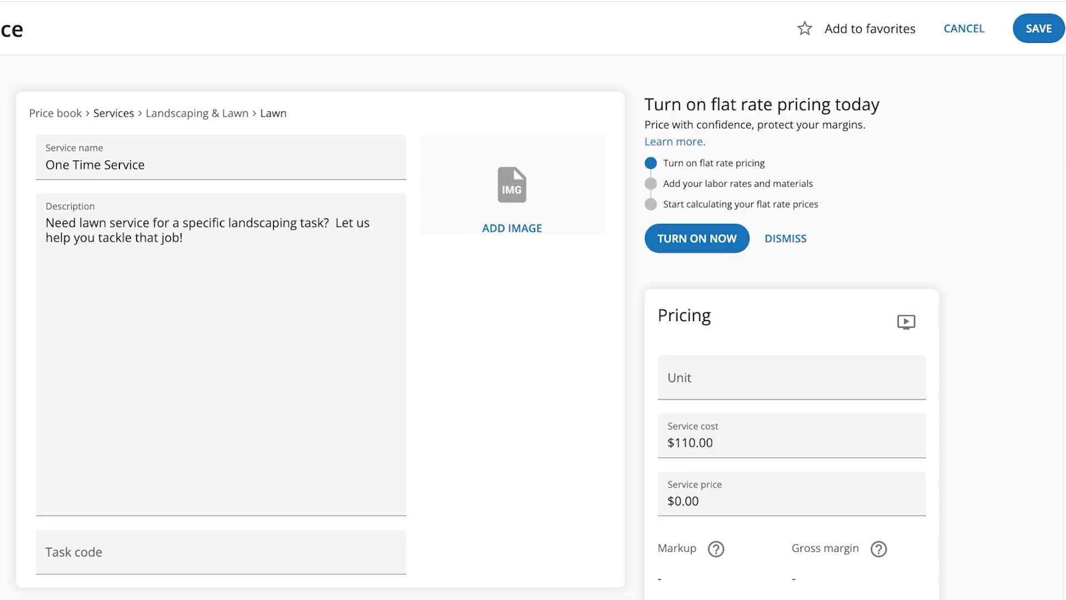
scroll(533, 327, down, 2)
scroll(321, 333, down, 7)
scroll(320, 333, up, 9)
click(690, 445)
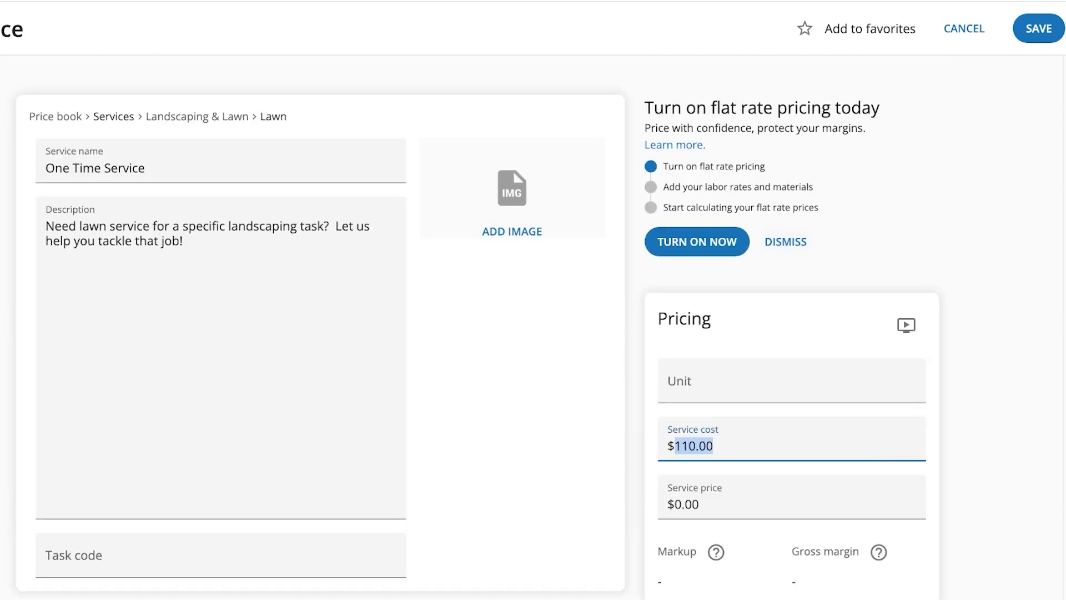
text(80)
scroll(533, 328, down, 4)
Set the service price to 80 and correct the service cost to 50.
click(683, 304)
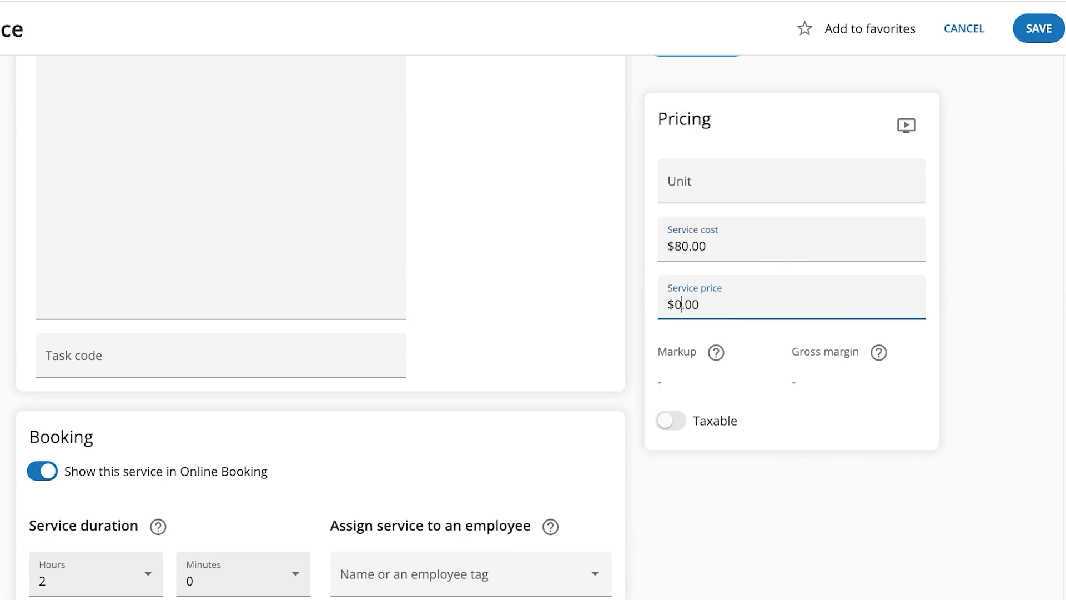
scroll(533, 328, down, 3)
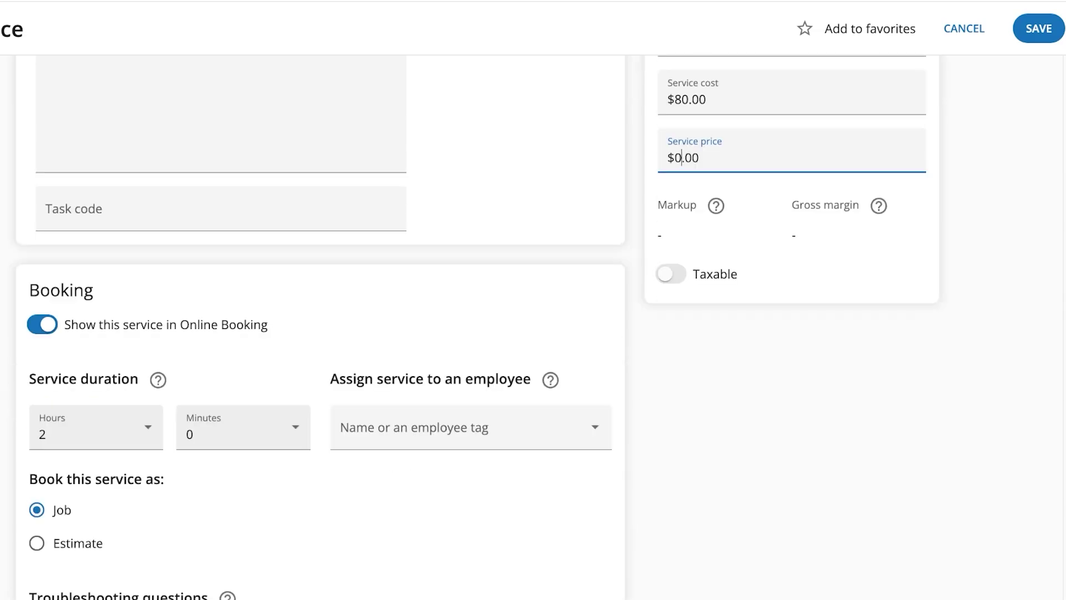
key(ctrl+a)
text(80)
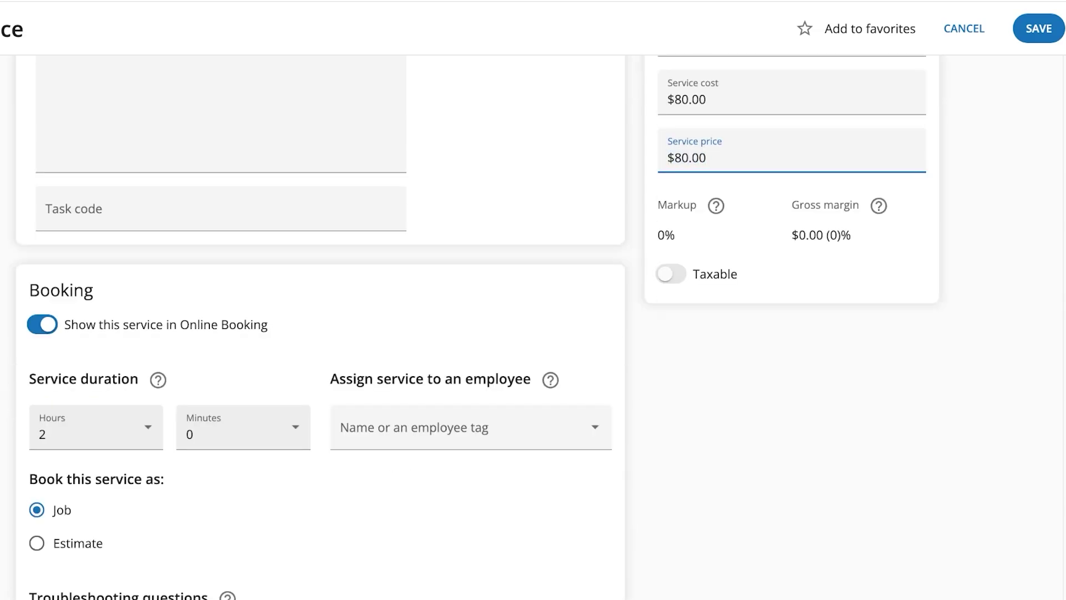
click(682, 100)
key(BackSpace)
text(5)
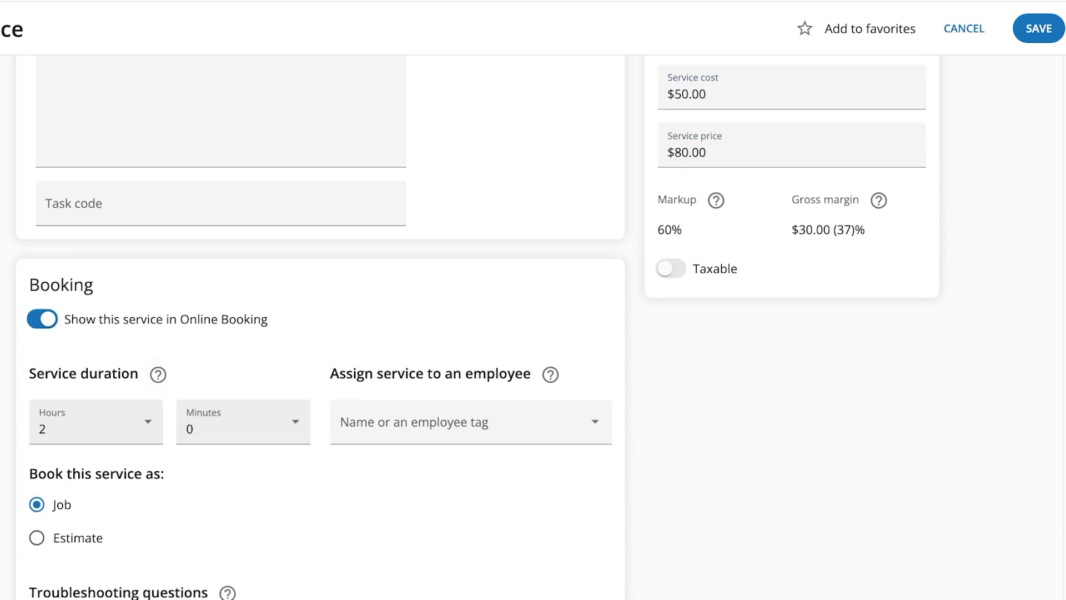
scroll(477, 328, down, 1)
Set the One Time Service duration to 4 hours.
scroll(477, 327, down, 3)
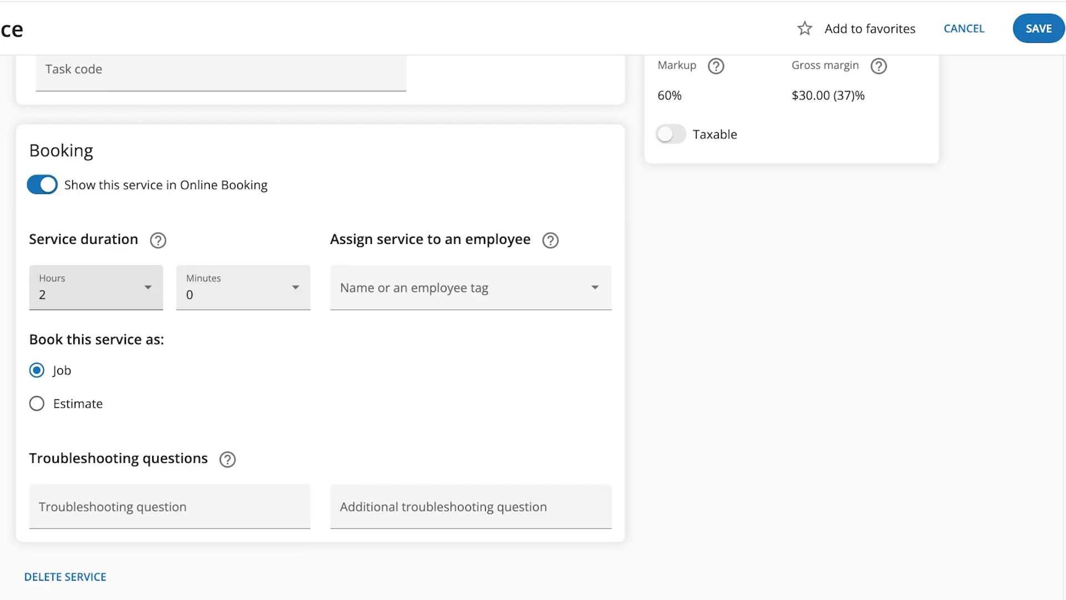
scroll(319, 327, up, 3)
click(94, 379)
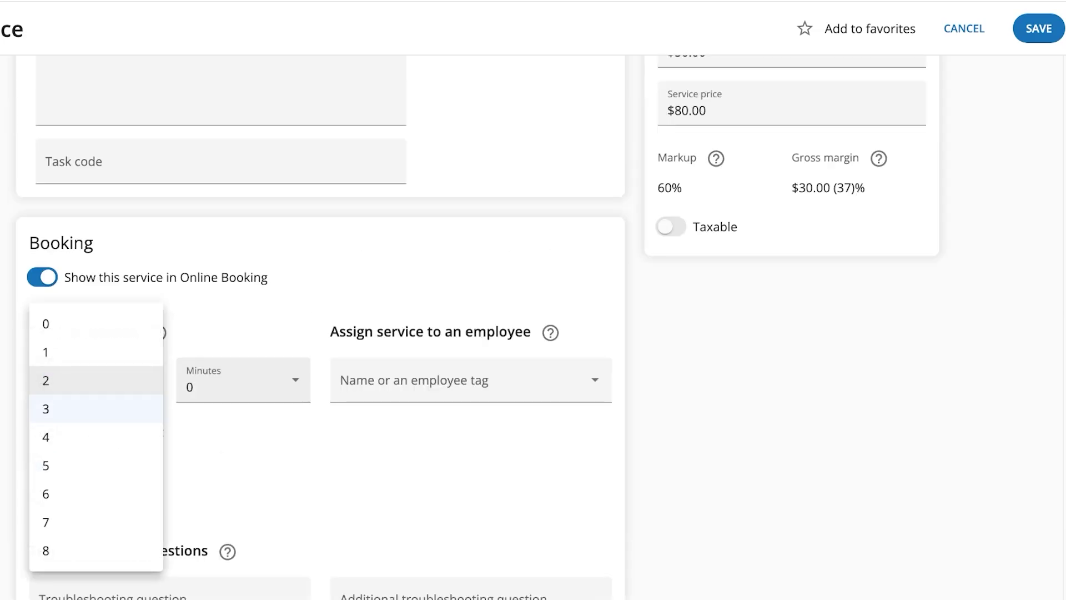
click(94, 437)
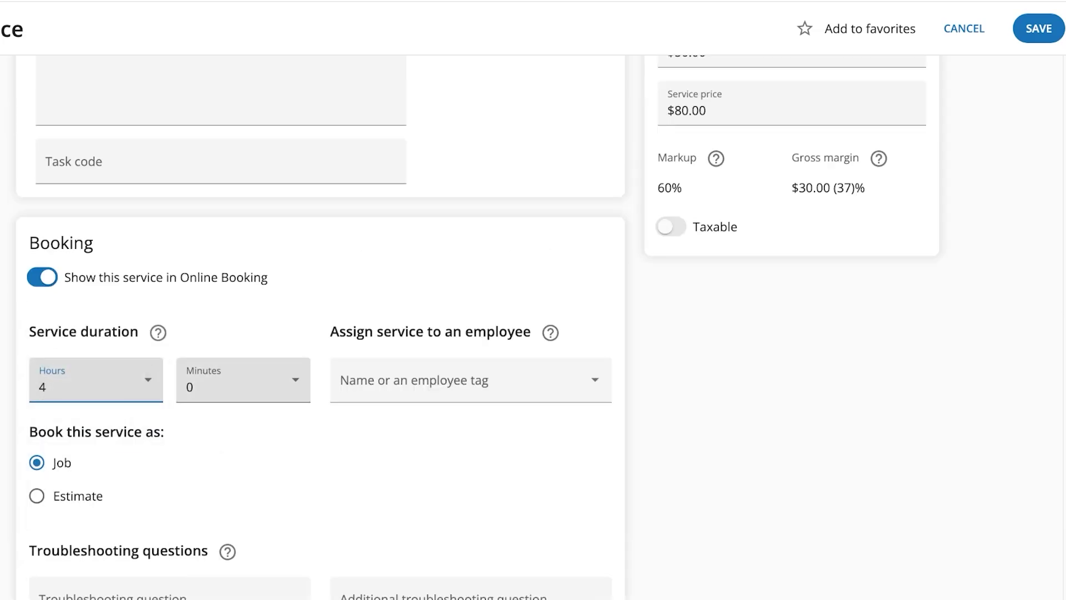
Assign One Time Service to the only employee and save it.
click(466, 384)
click(368, 427)
scroll(319, 328, down, 2)
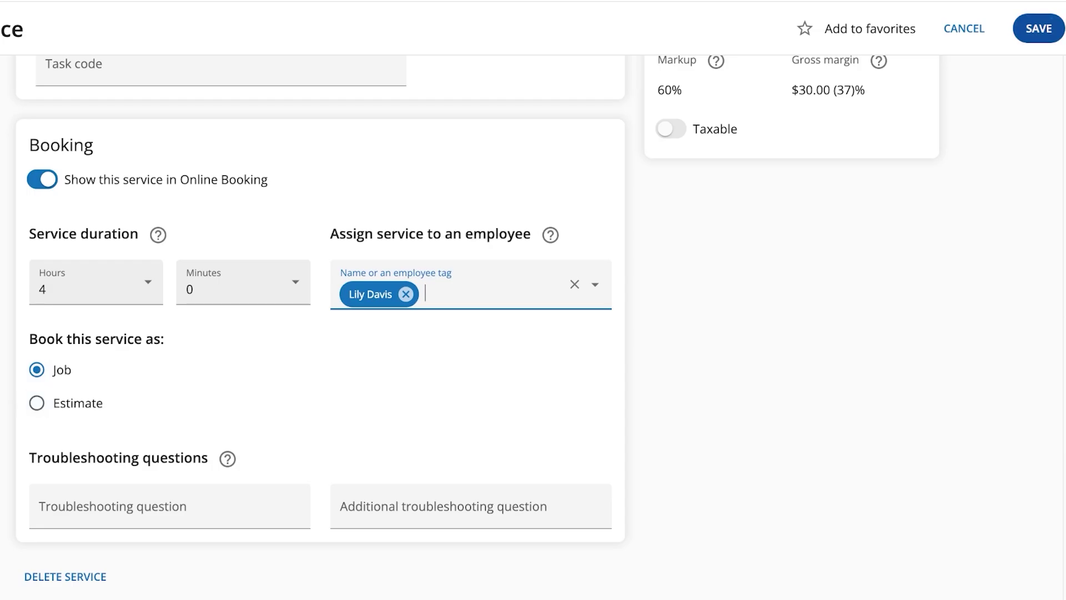
click(1038, 28)
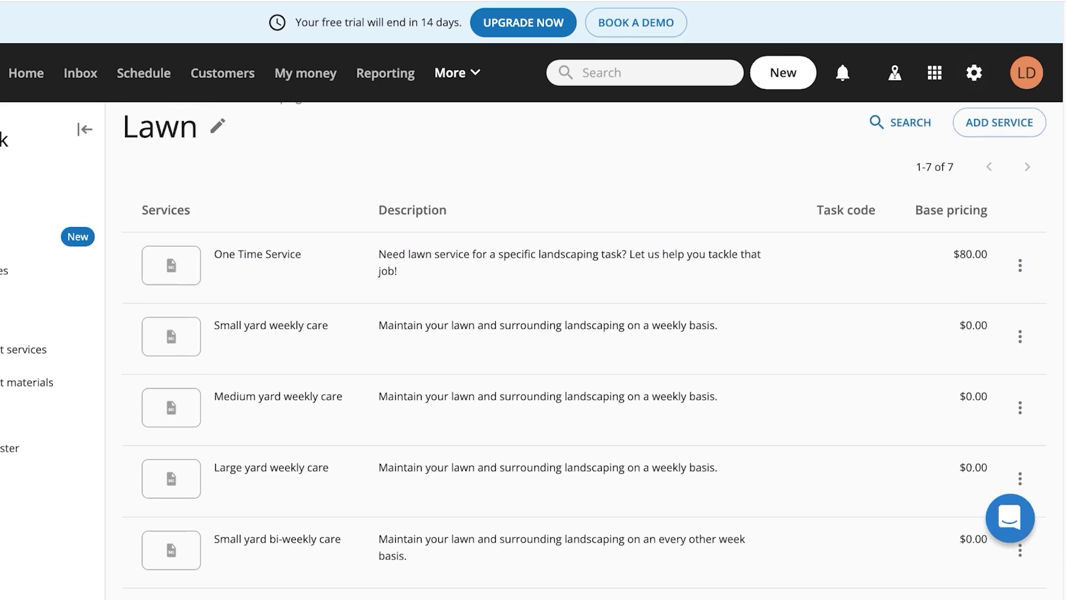
Open Medium yard weekly care for editing from its row menu.
scroll(583, 355, down, 4)
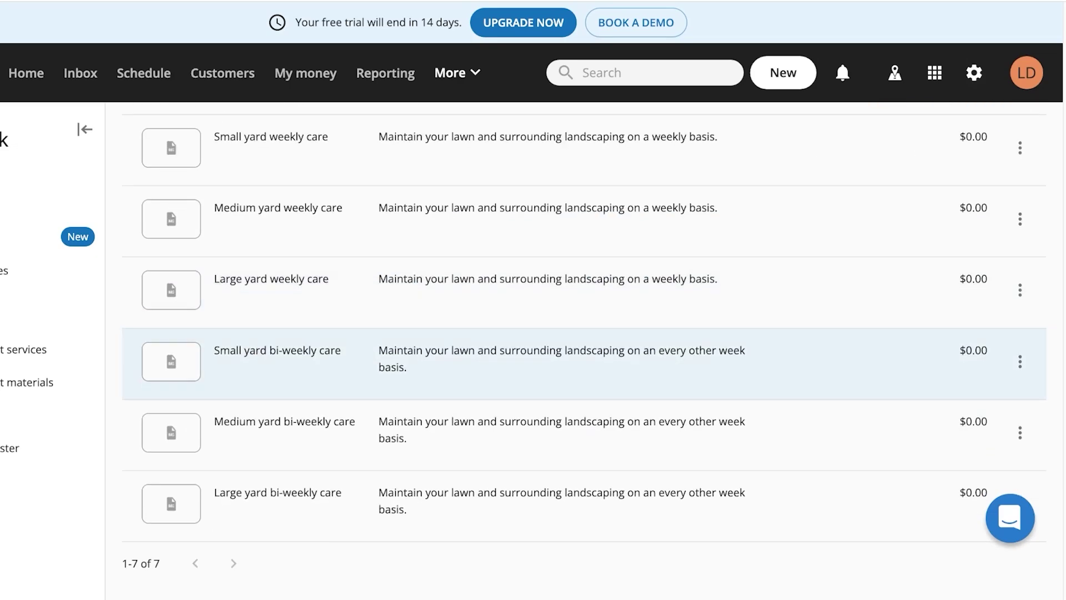
scroll(583, 184, up, 1)
scroll(583, 211, up, 3)
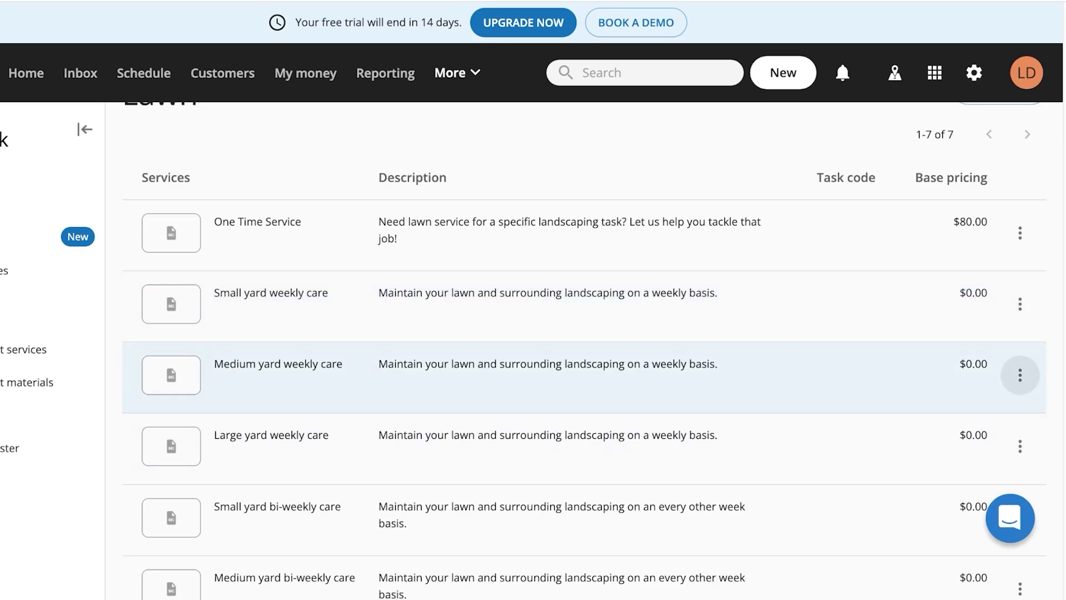
click(1020, 375)
click(993, 431)
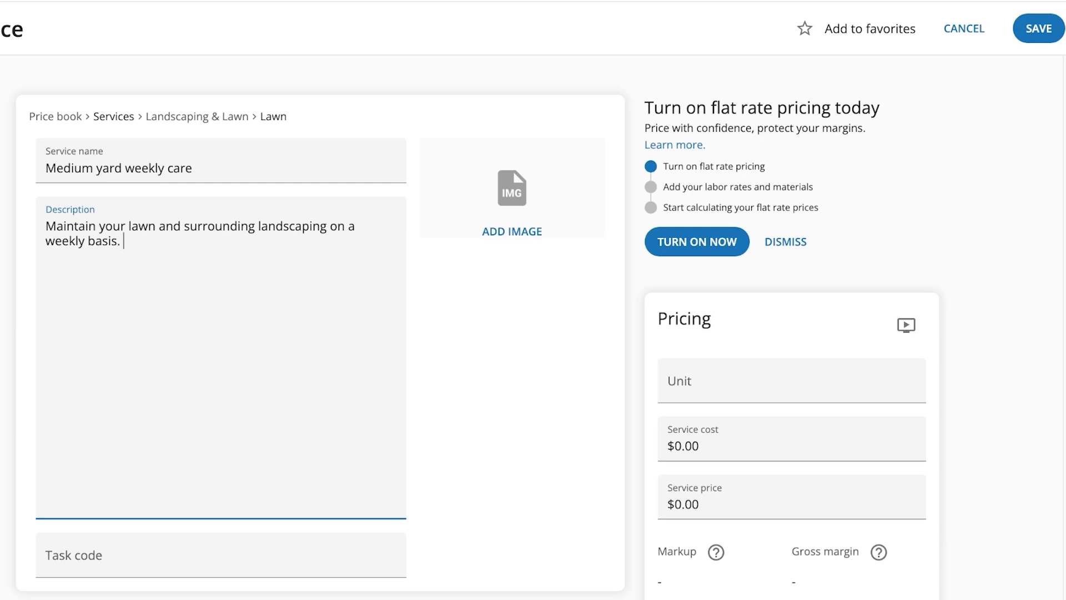
Enter a $60.00 service cost, set a 3-hour duration, and save.
click(683, 445)
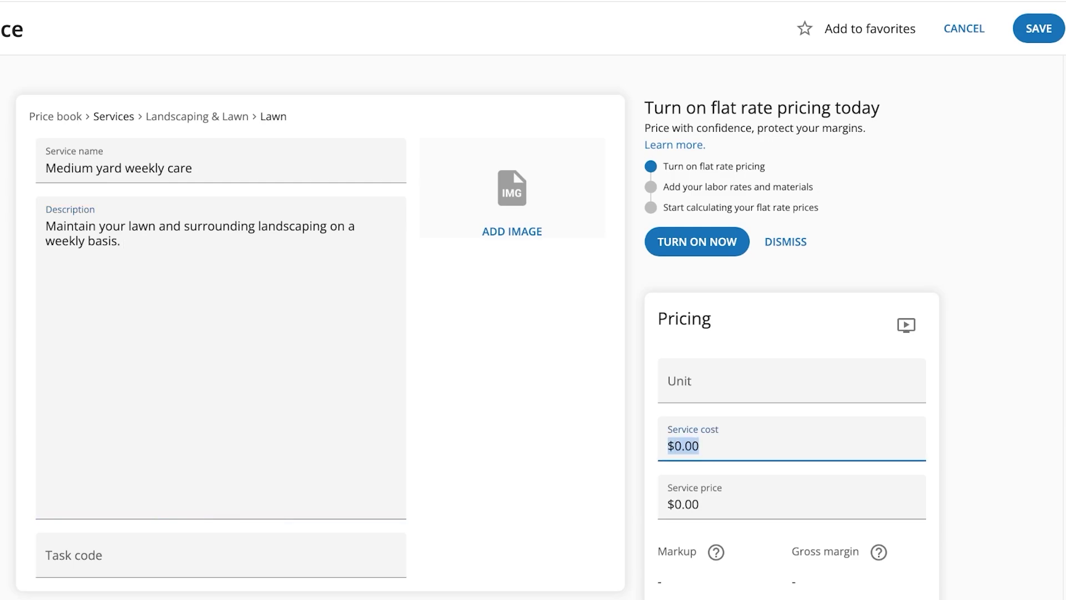
text(10)
key(BackSpace)
key(BackSpace)
text(60)
scroll(477, 327, down, 5)
click(95, 530)
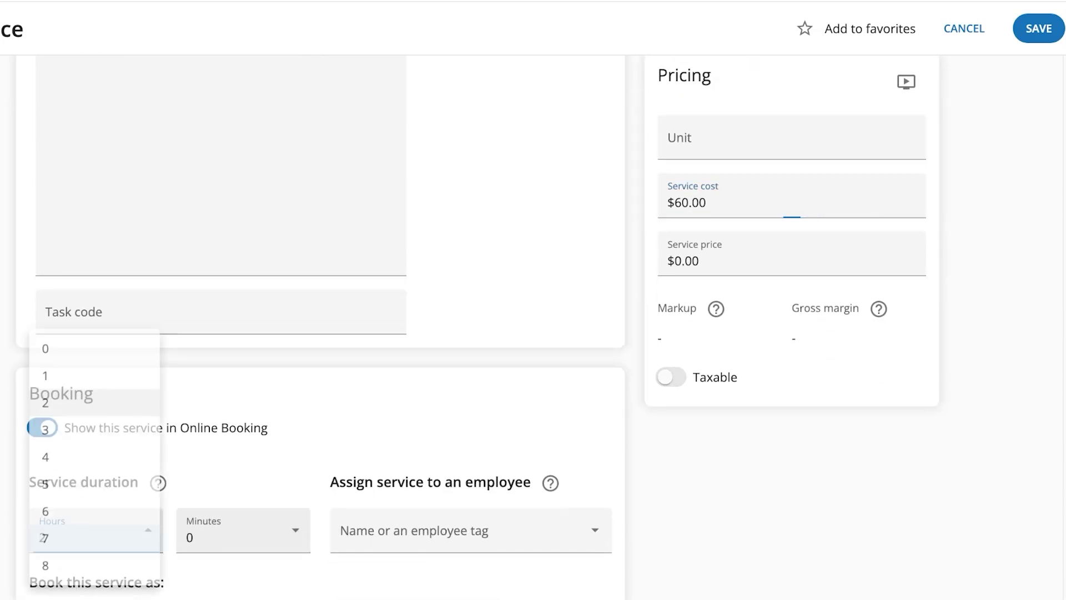
click(46, 425)
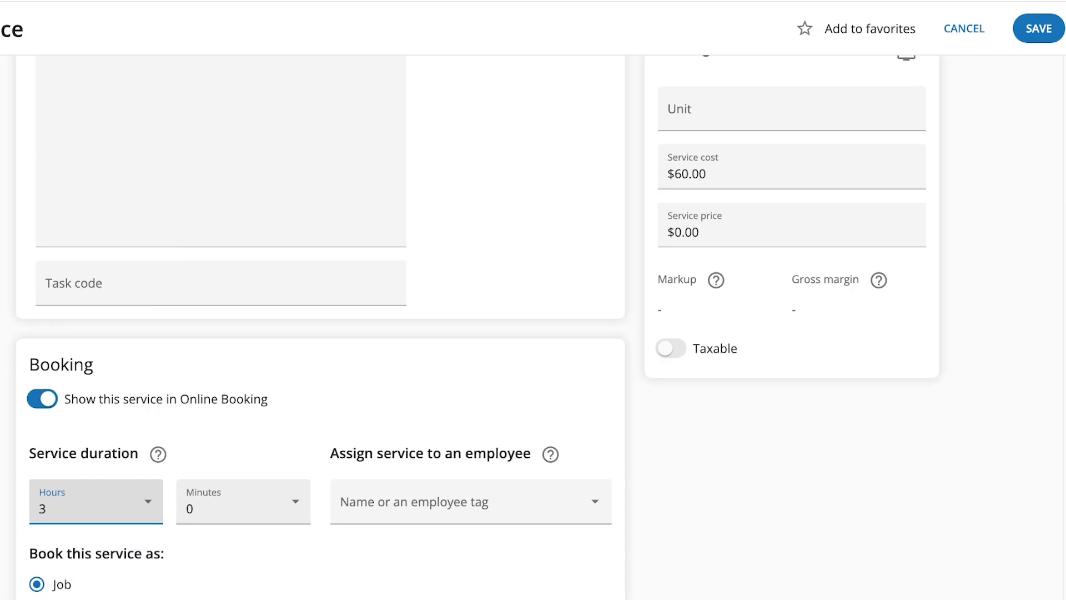
scroll(94, 425, down, 5)
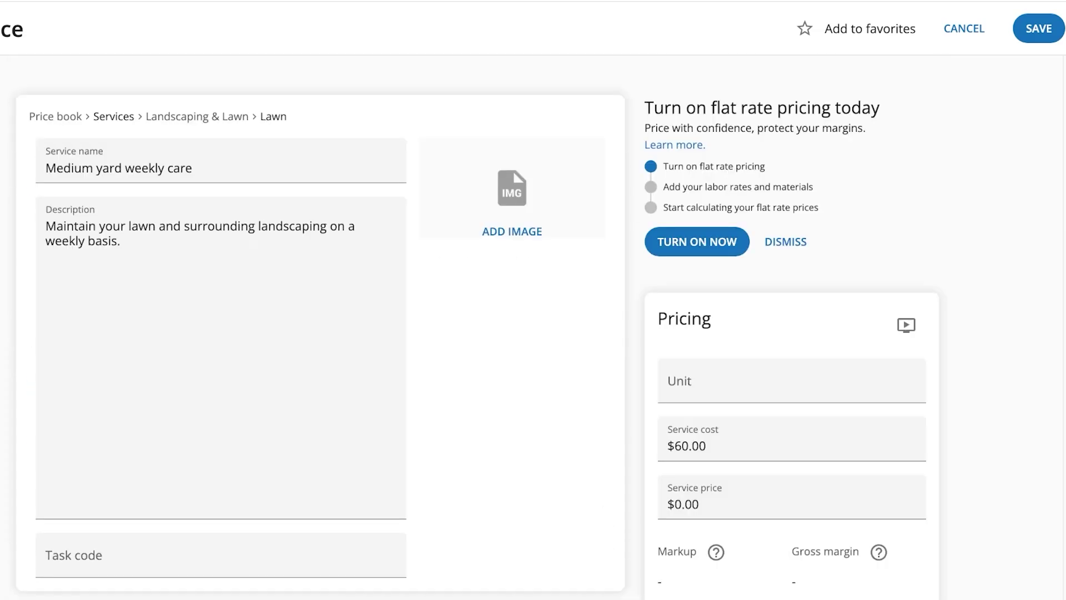
click(1038, 28)
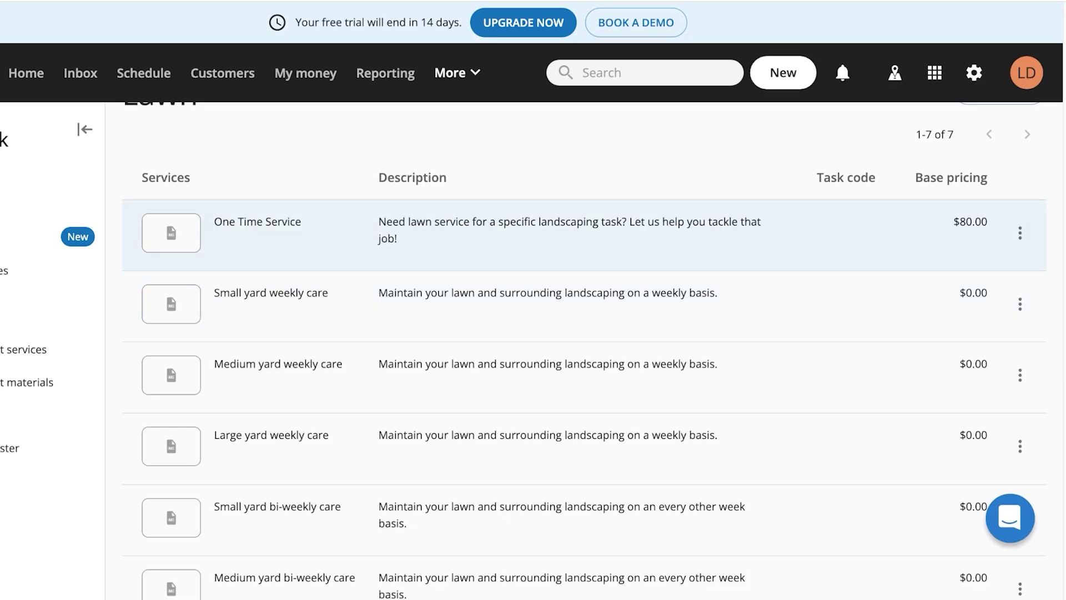
Browse the More menu, Schedule calendar, New menu and apps panel.
click(456, 73)
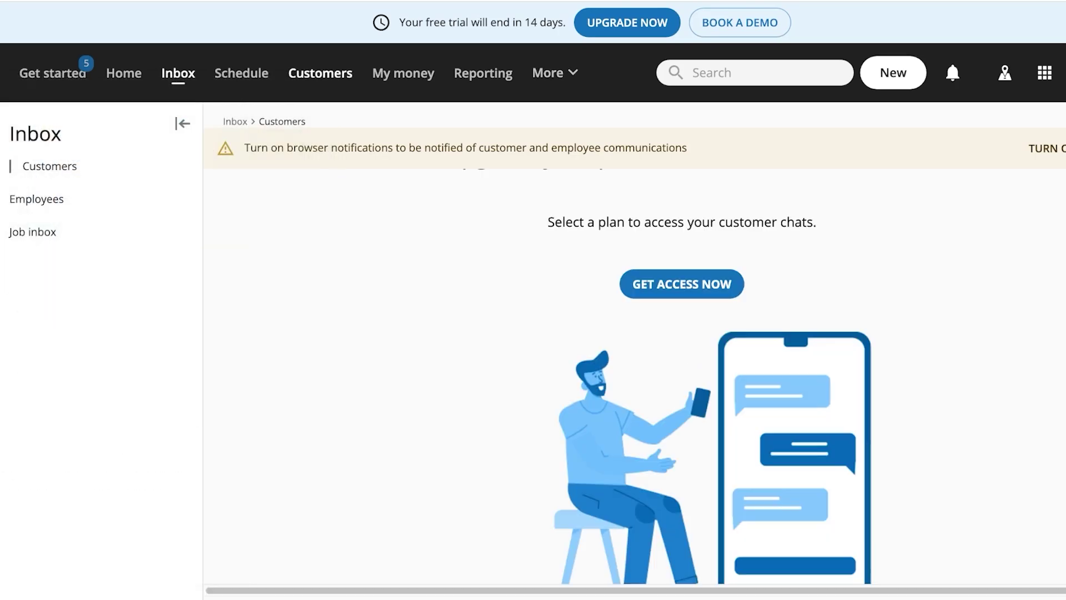
click(241, 73)
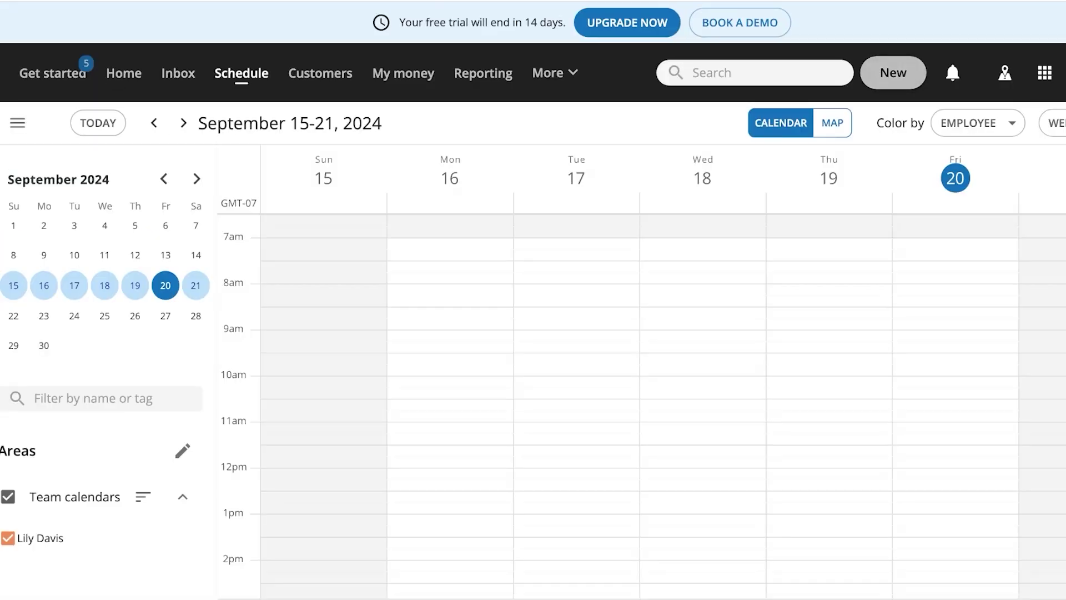
click(893, 73)
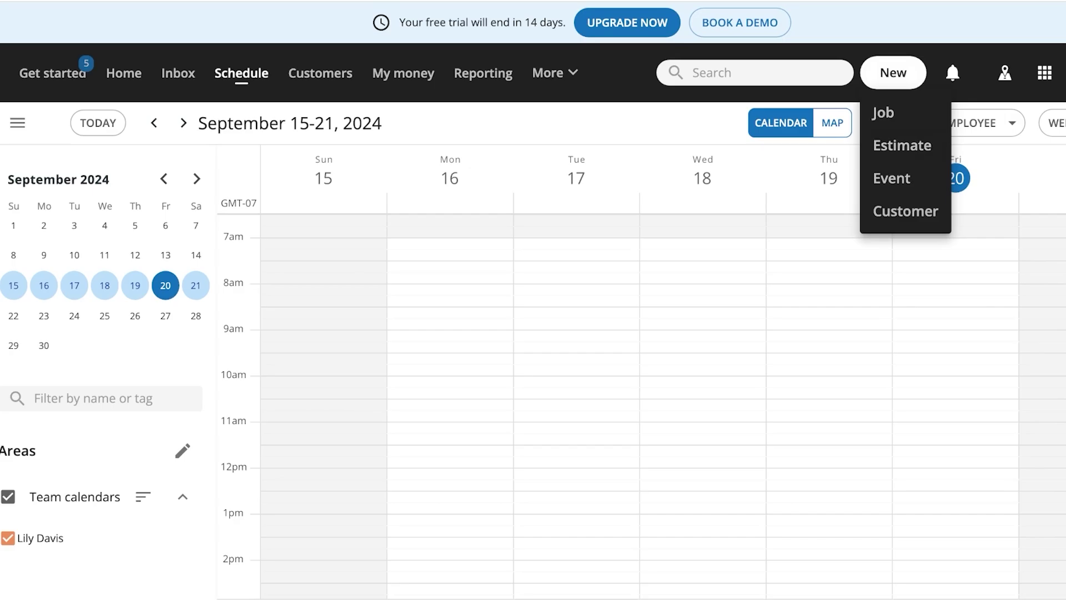
click(1044, 73)
key(Escape)
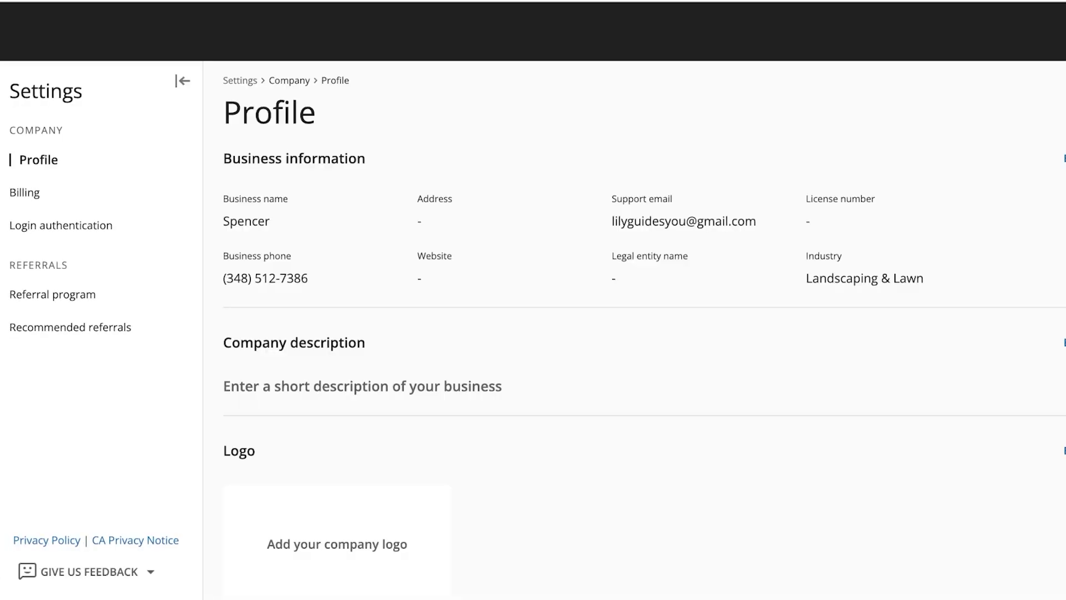
scroll(100, 333, down, 5)
scroll(643, 334, down, 5)
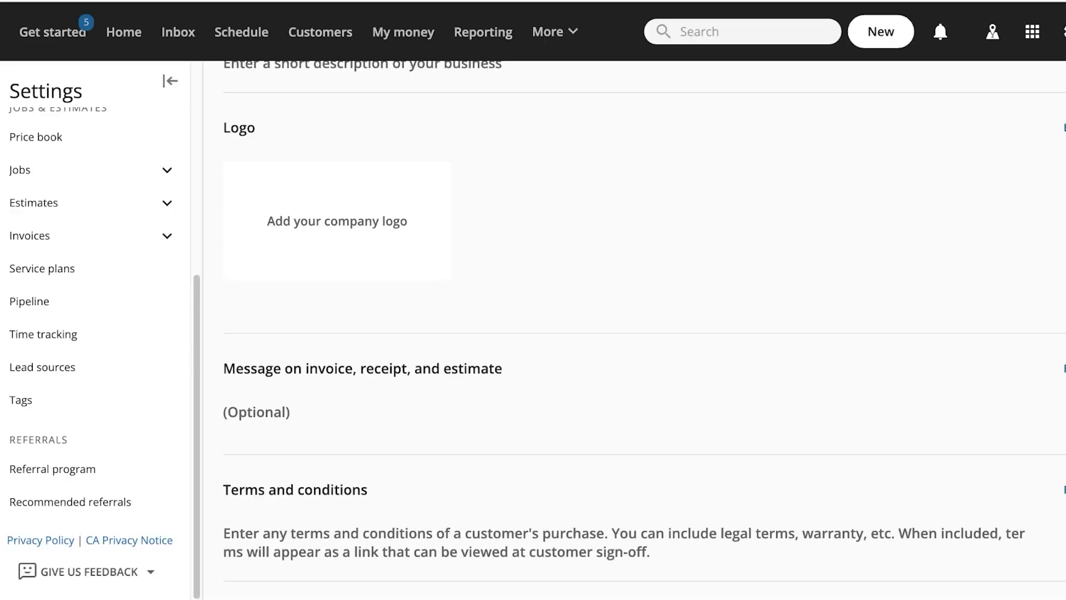
scroll(99, 333, up, 3)
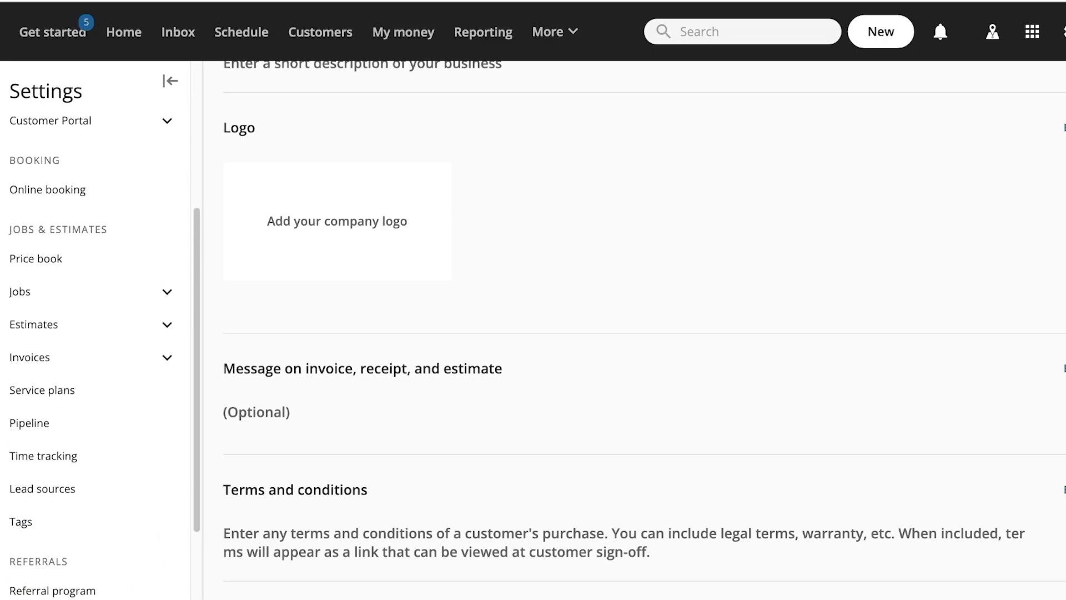
click(45, 188)
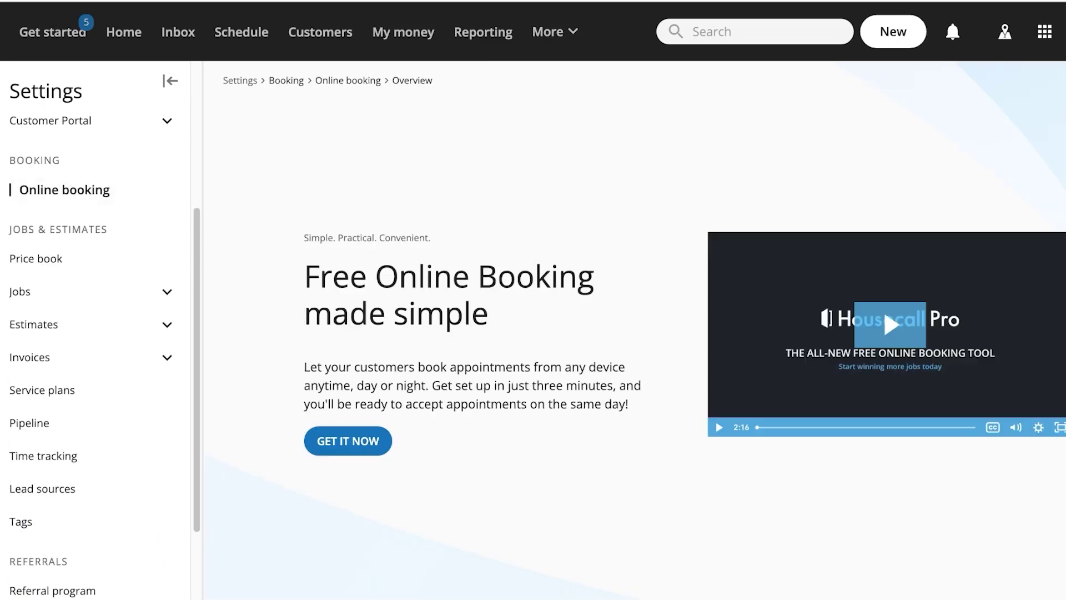
click(347, 440)
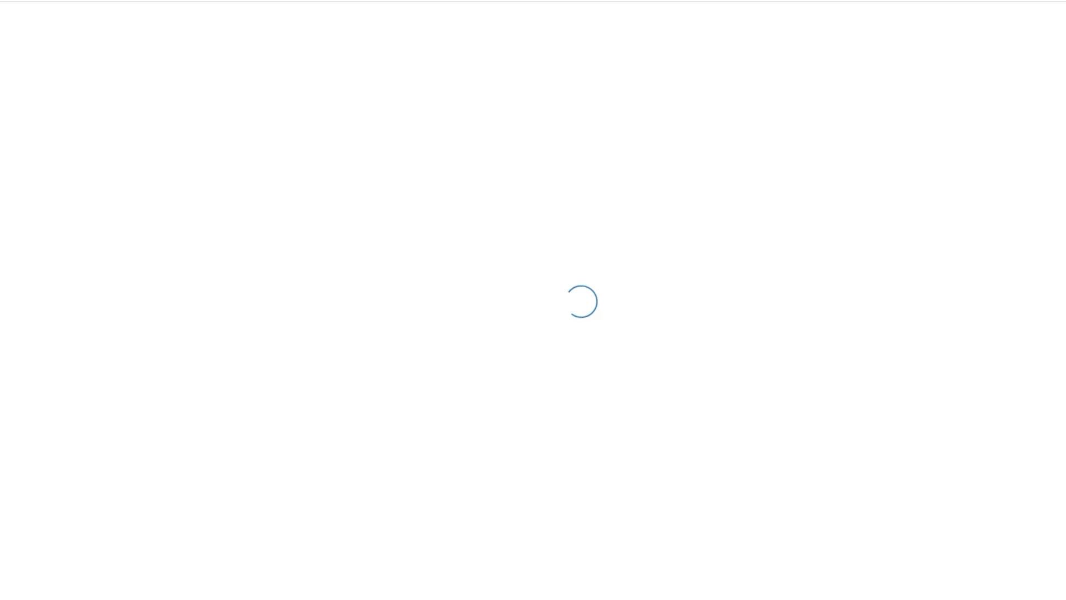
scroll(533, 333, down, 8)
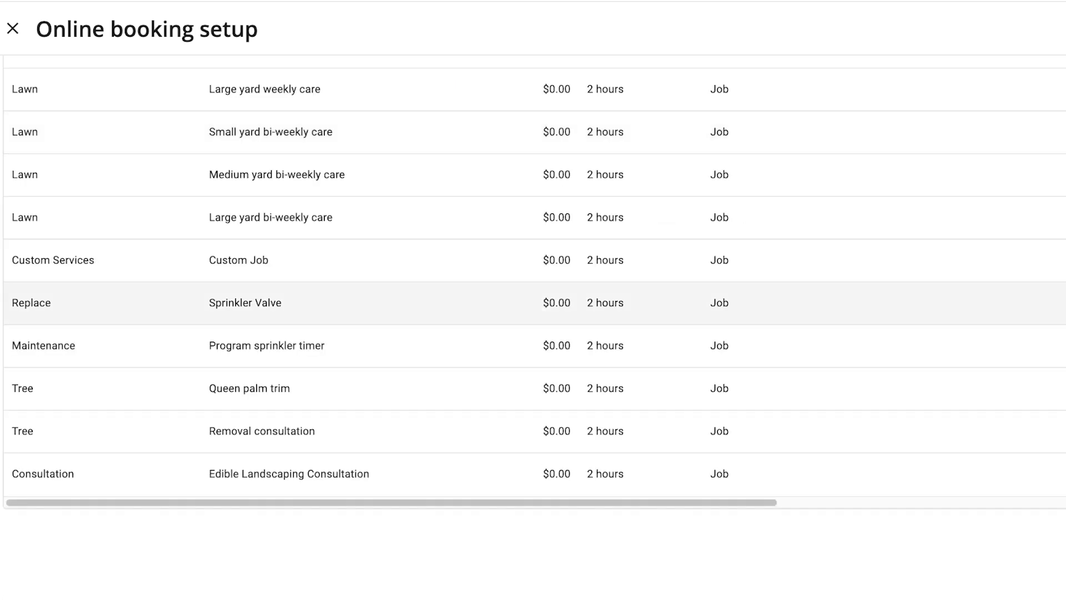
scroll(532, 333, up, 8)
scroll(533, 449, down, 4)
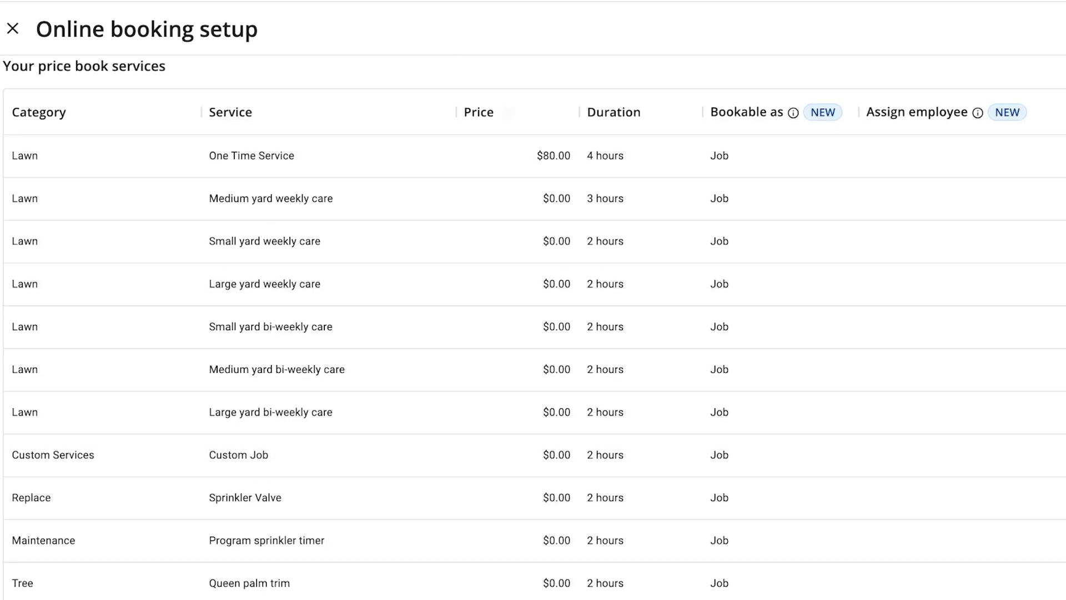
scroll(533, 283, up, 4)
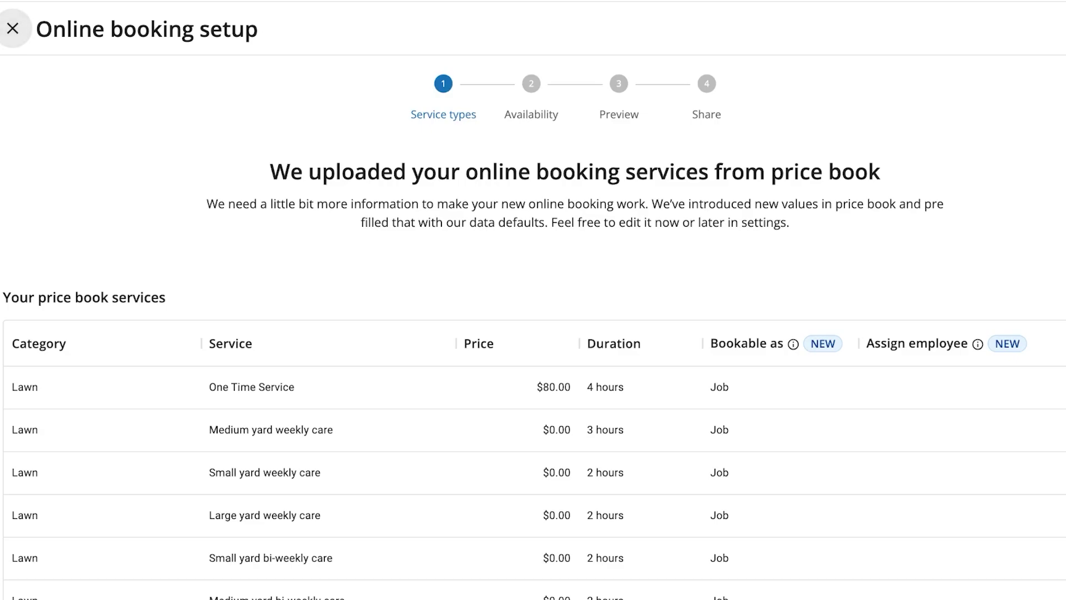
click(12, 27)
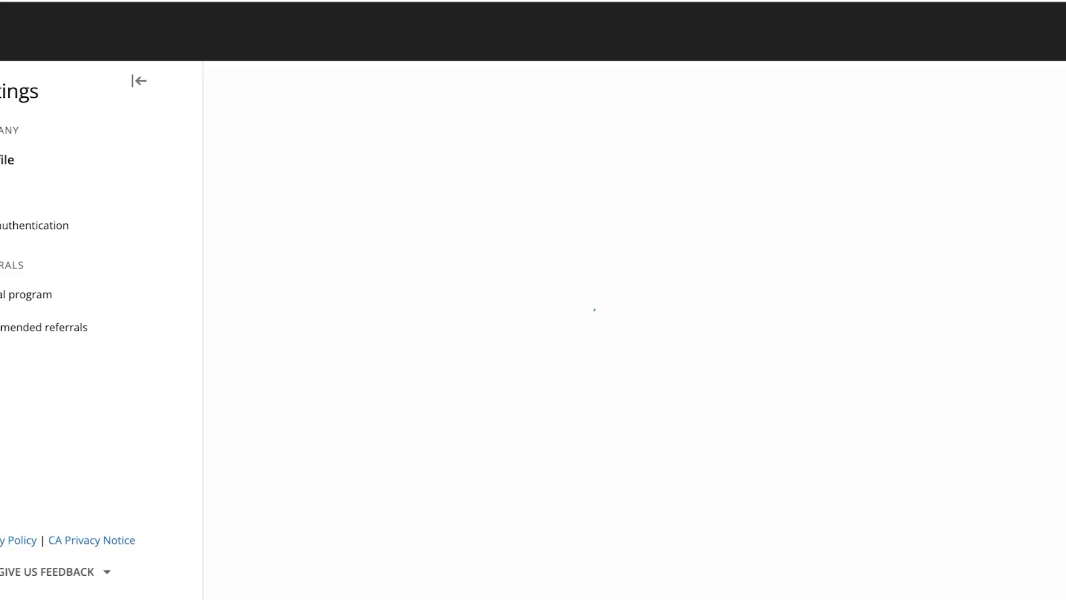
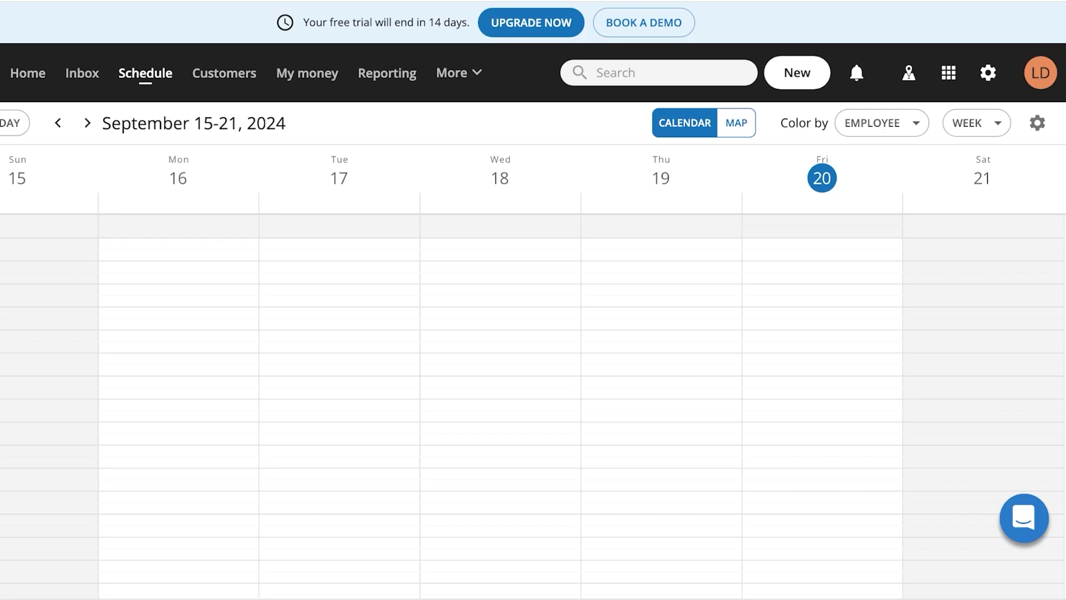
Start a new job on Saturday, September 21, 9:00am–3:30pm, and search customers by the client's e-mail.
drag(981, 288, 981, 561)
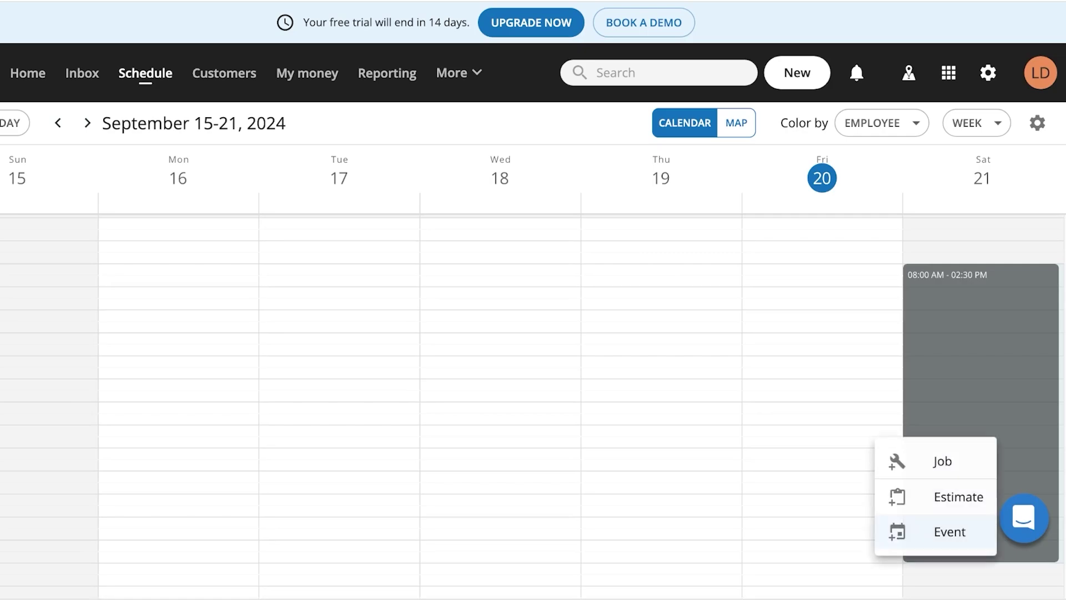
click(942, 461)
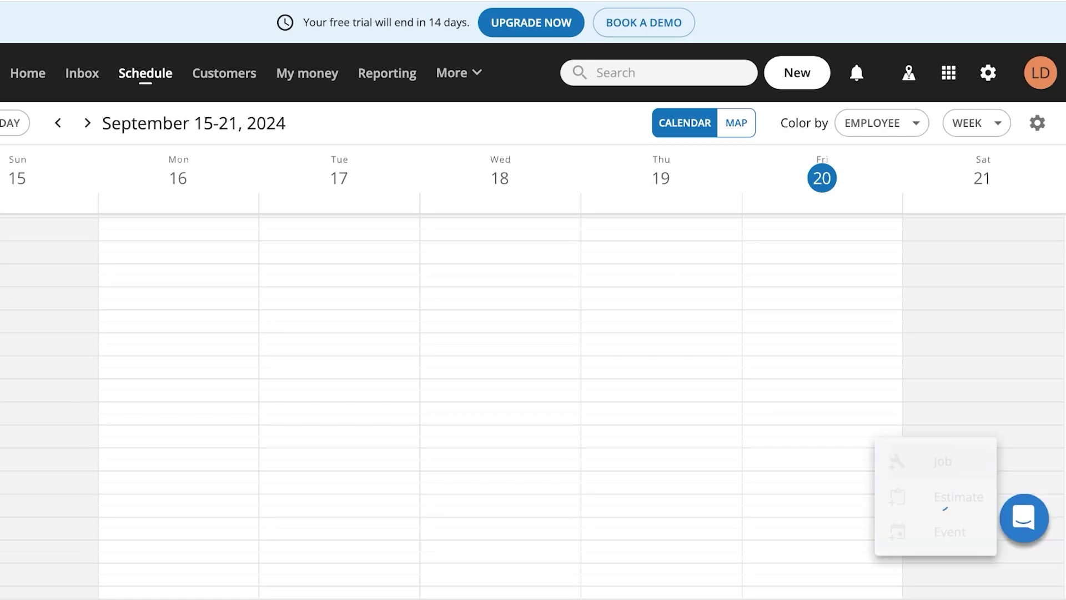
click(333, 180)
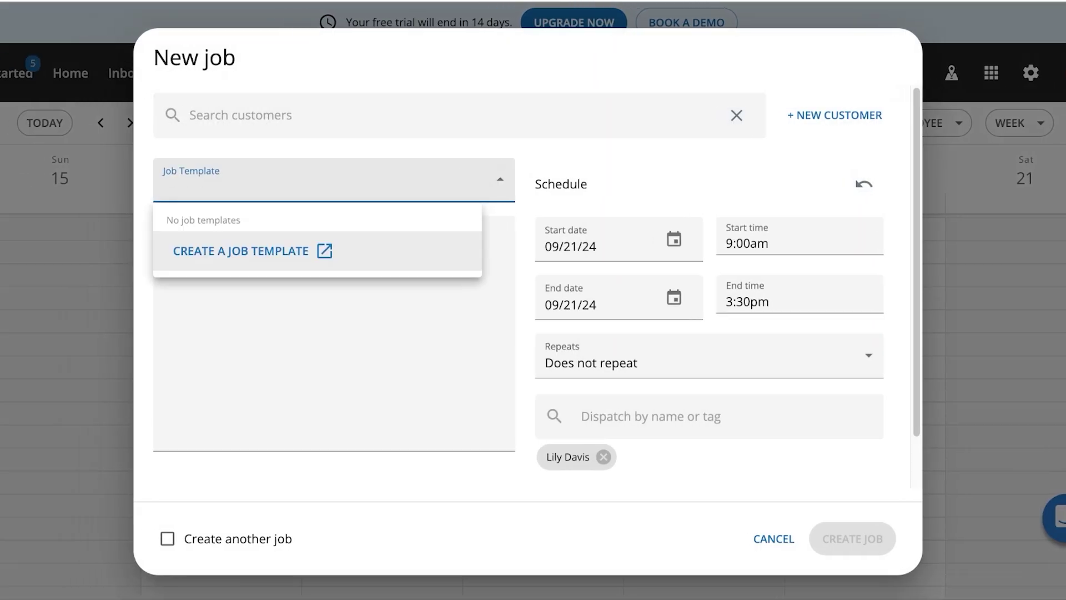
key(Escape)
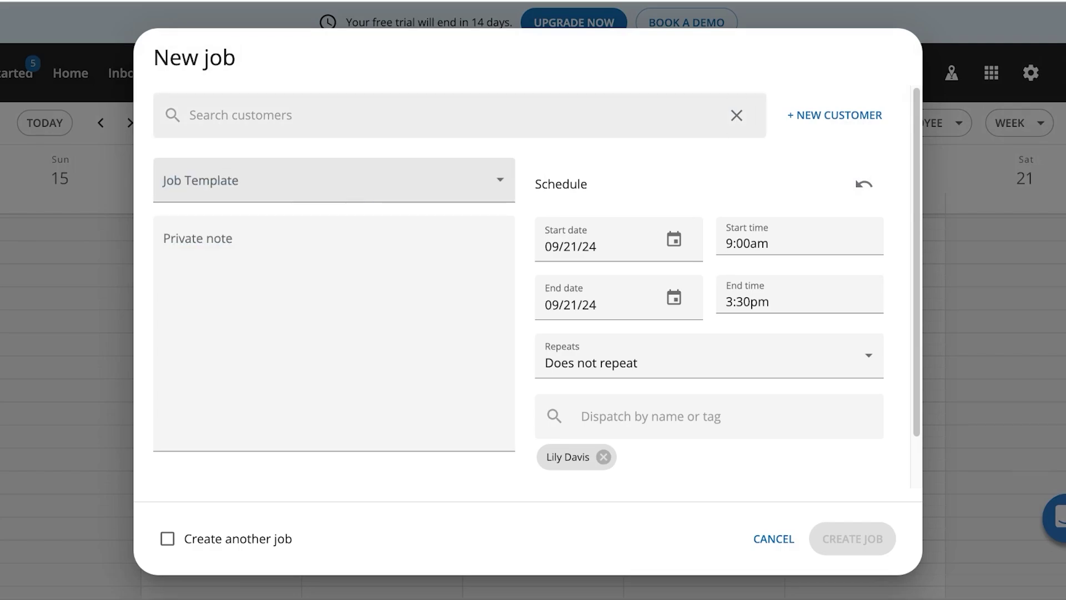
click(736, 115)
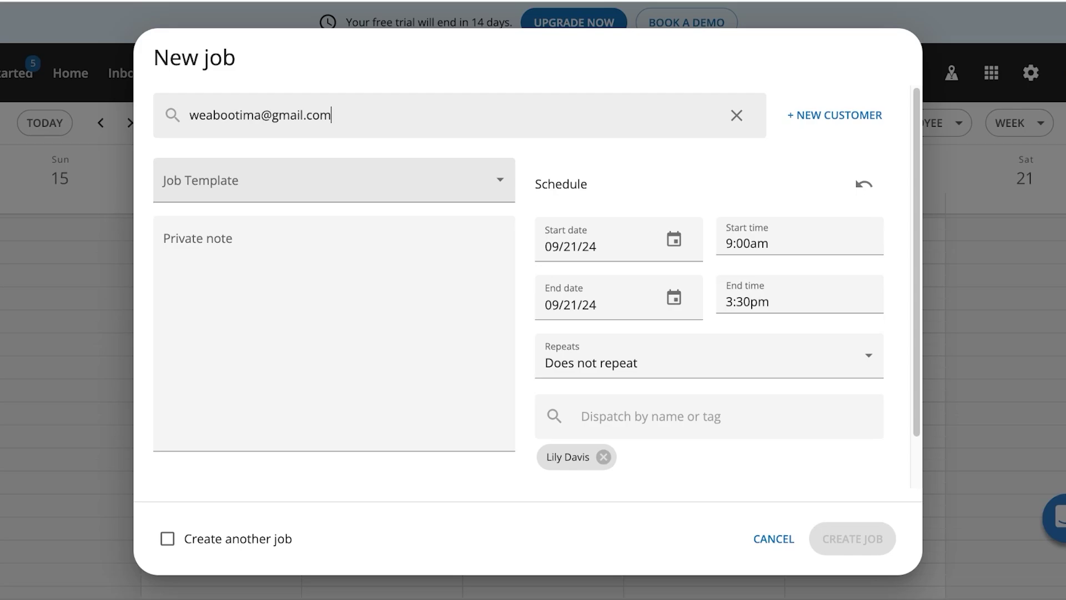
Add a new customer with the client's e-mail address and attach them to the job.
click(834, 115)
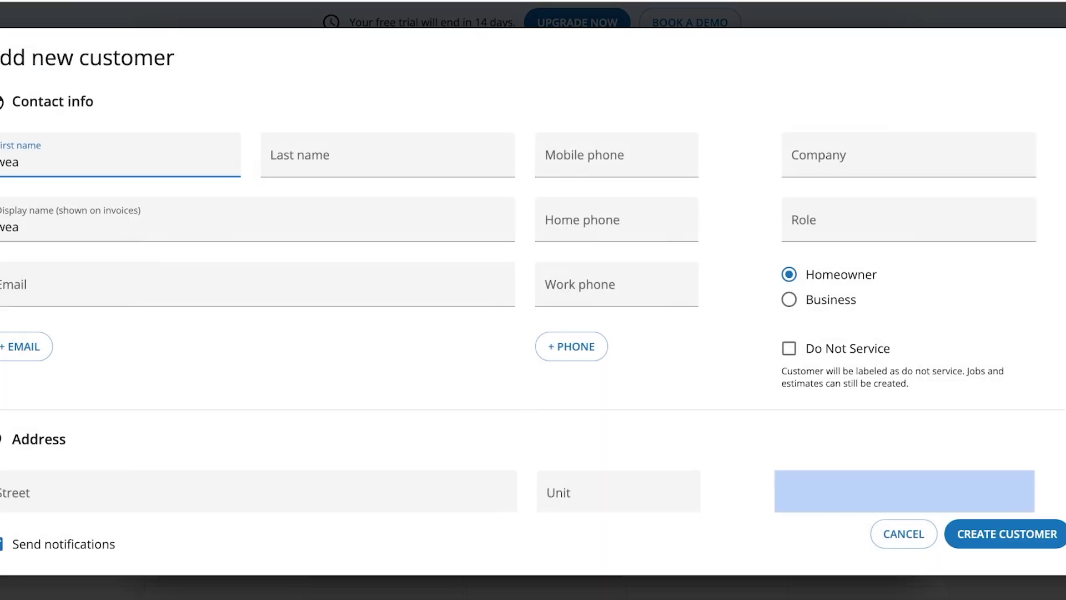
click(250, 284)
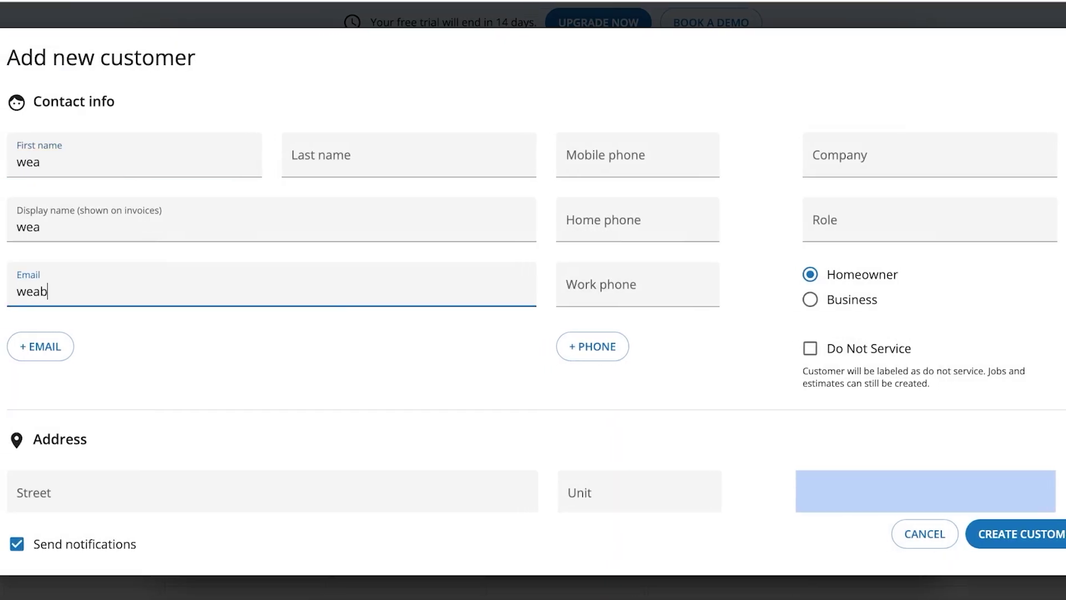
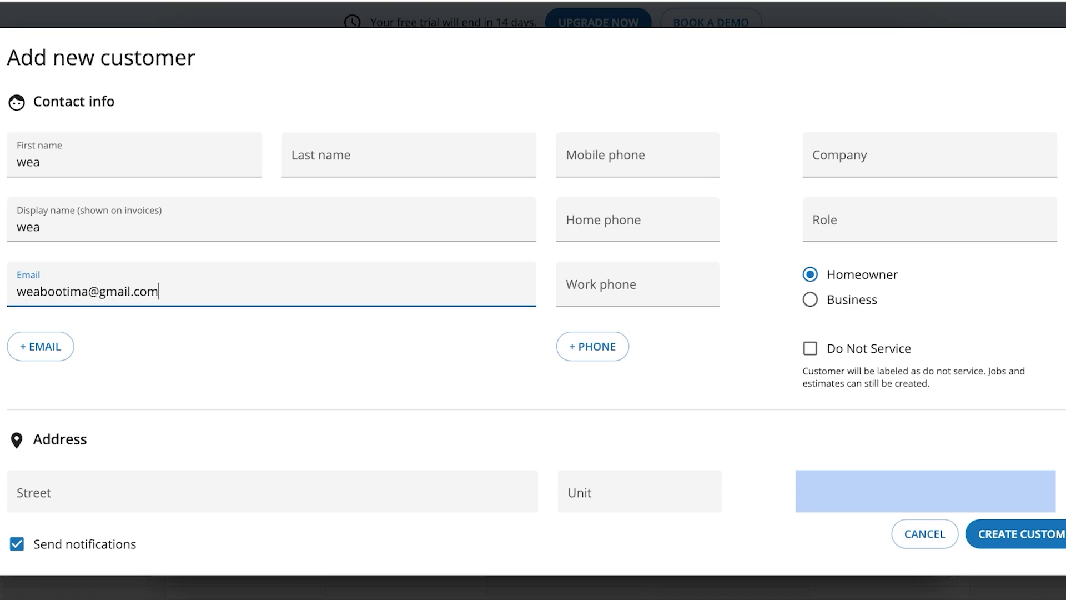
scroll(533, 300, down, 1)
scroll(532, 300, down, 1)
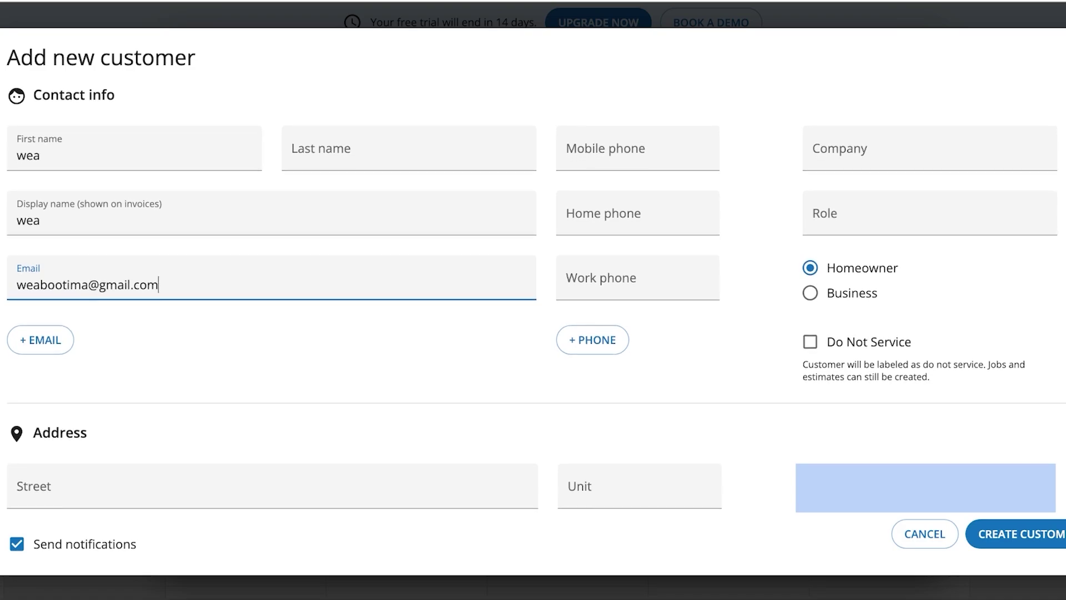
key(Return)
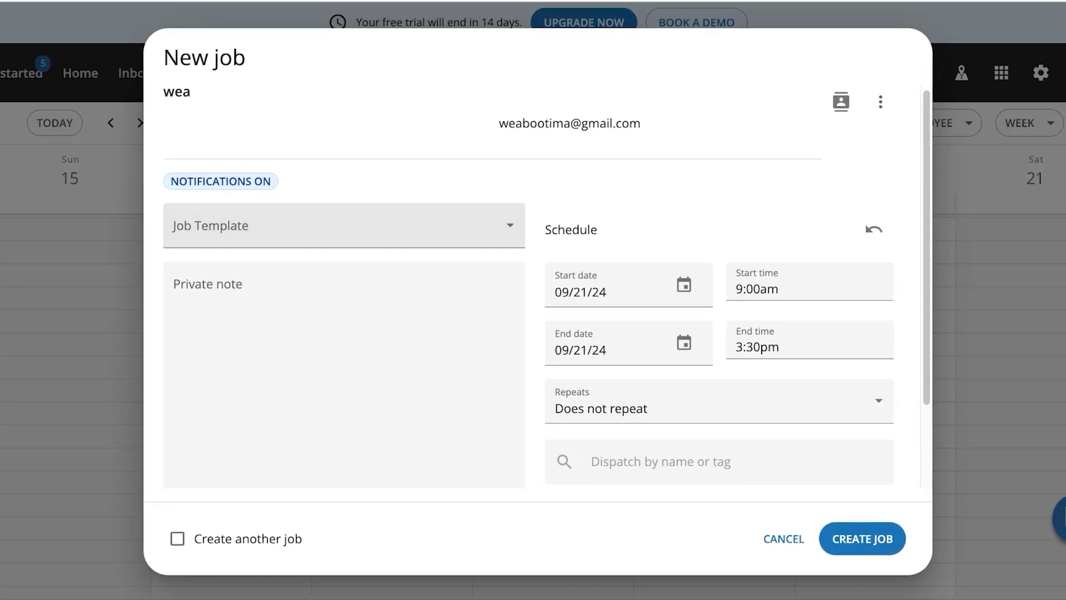
Begin creating a new job template from the Job Template list.
scroll(547, 286, down, 2)
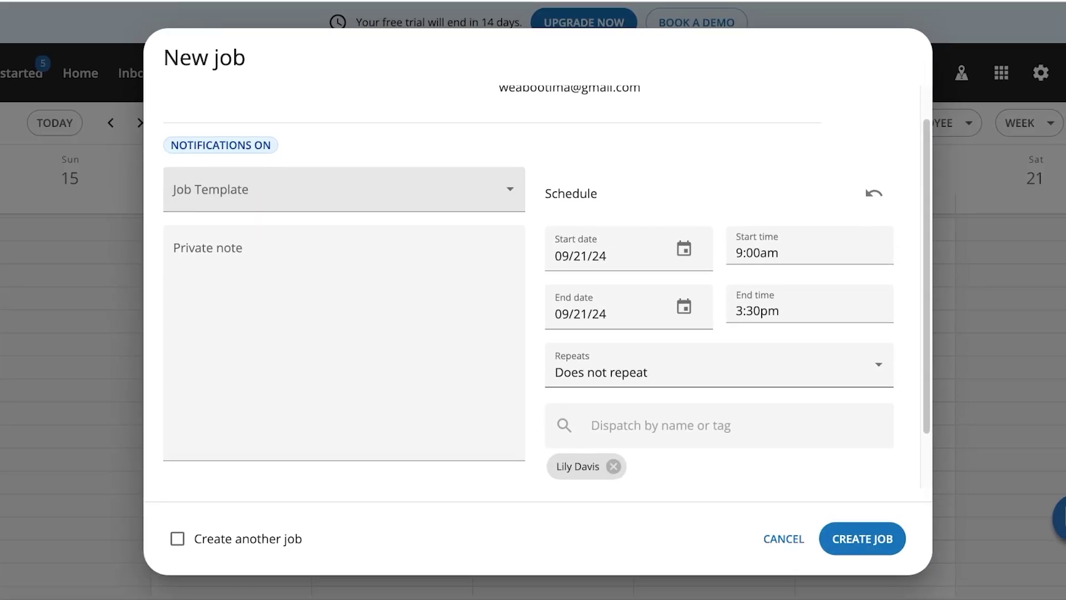
scroll(546, 286, up, 2)
click(344, 228)
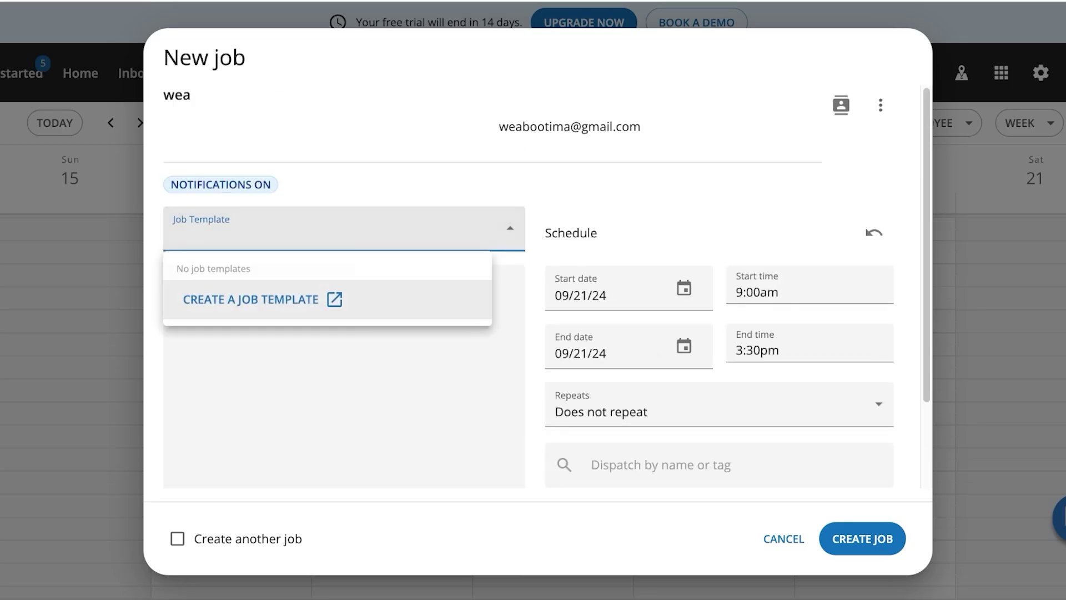
click(278, 299)
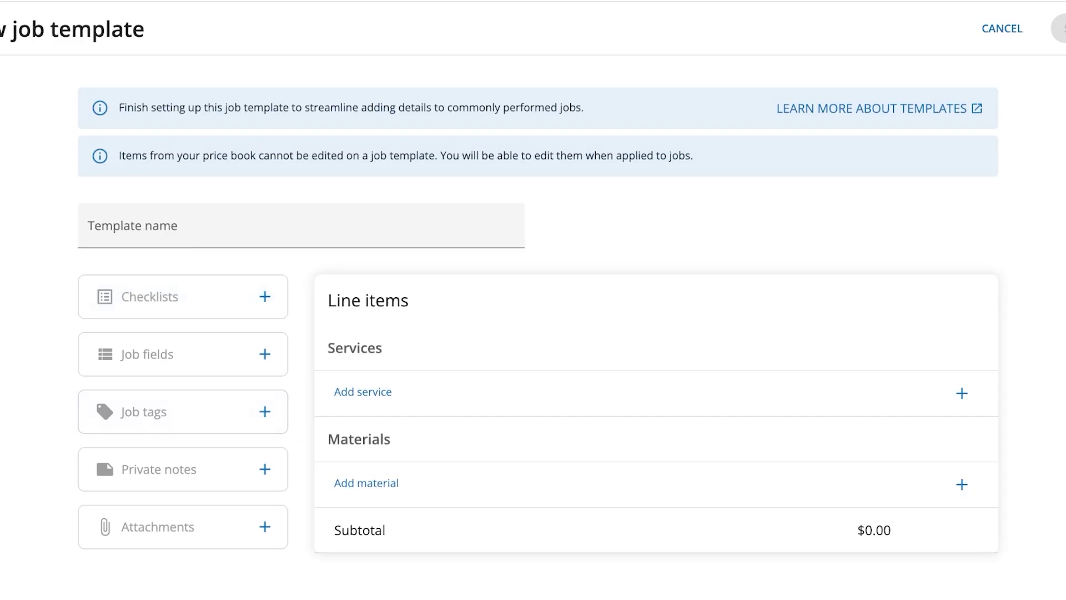
Add the $80 'Lawn - One Time Service' line item to the template.
click(327, 391)
text(L)
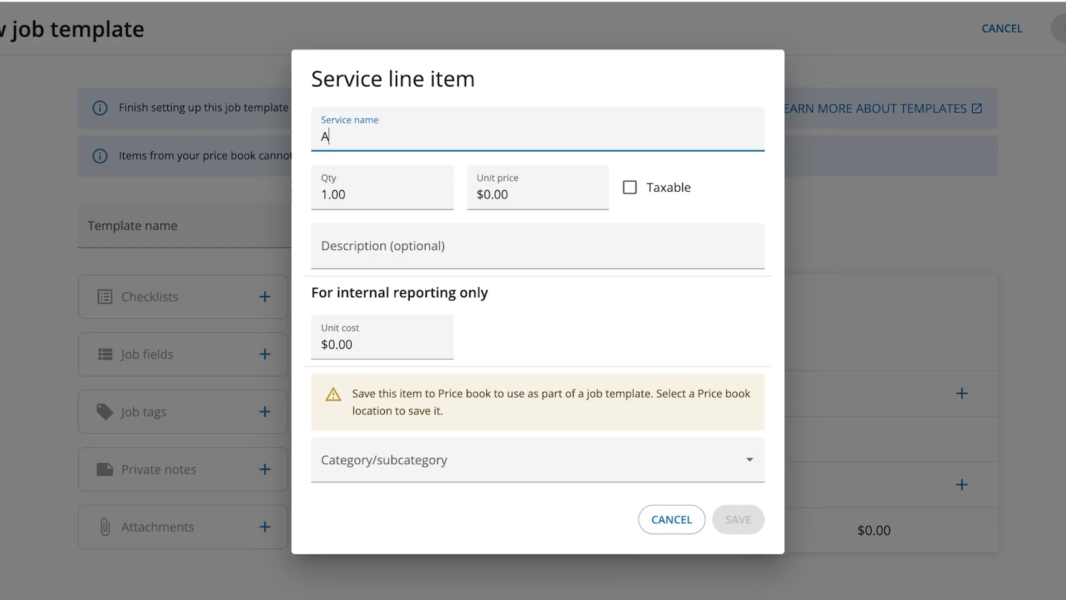
key(BackSpace)
text(Lawn Servi)
key(BackSpace)
key(BackSpace)
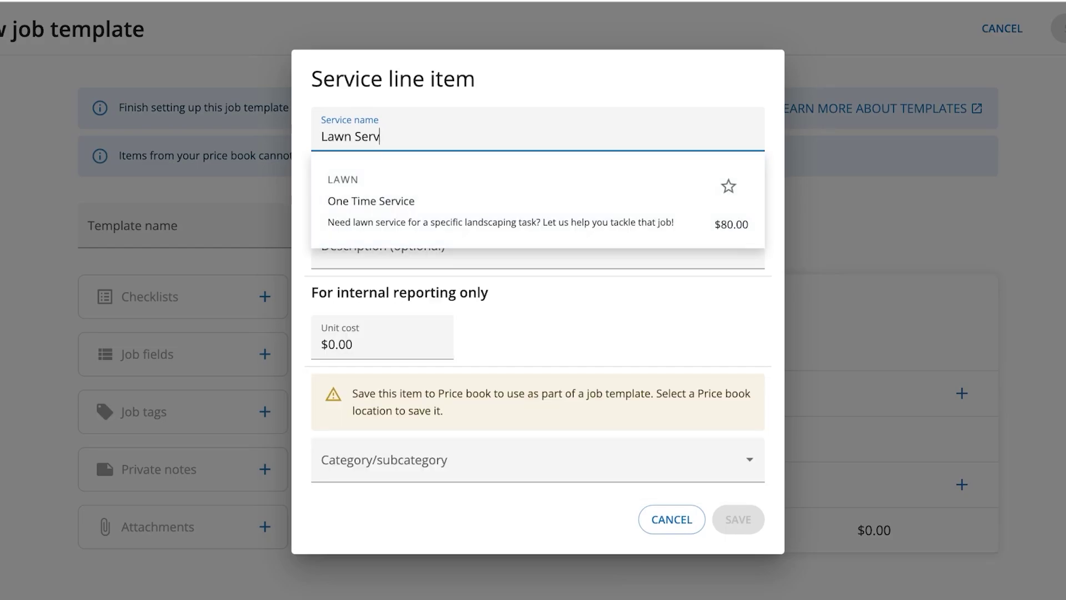
key(BackSpace)
key(BackSpace)
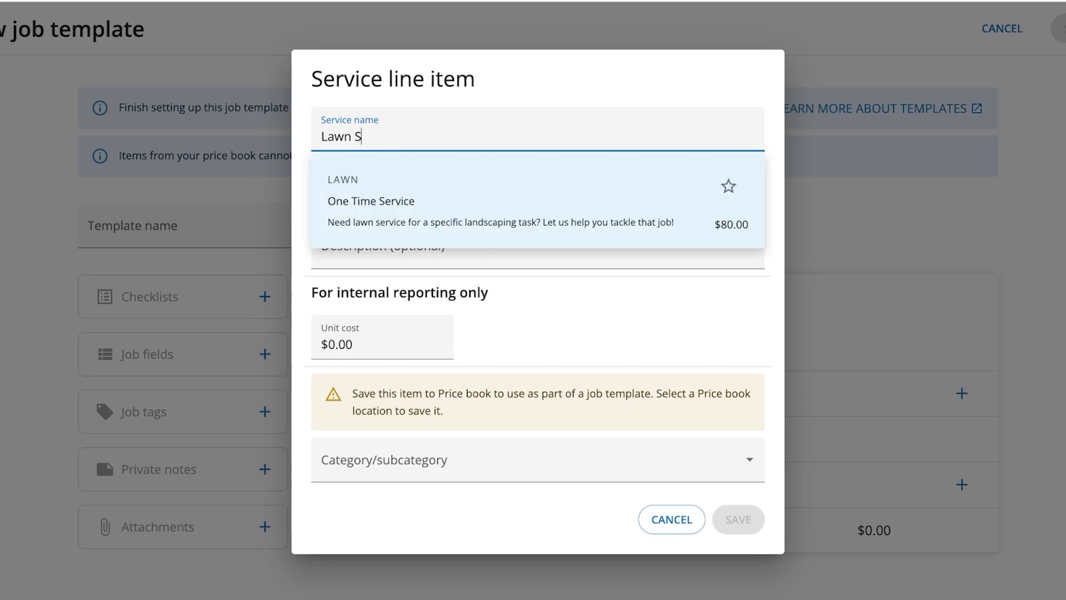
key(Down)
key(Return)
click(739, 463)
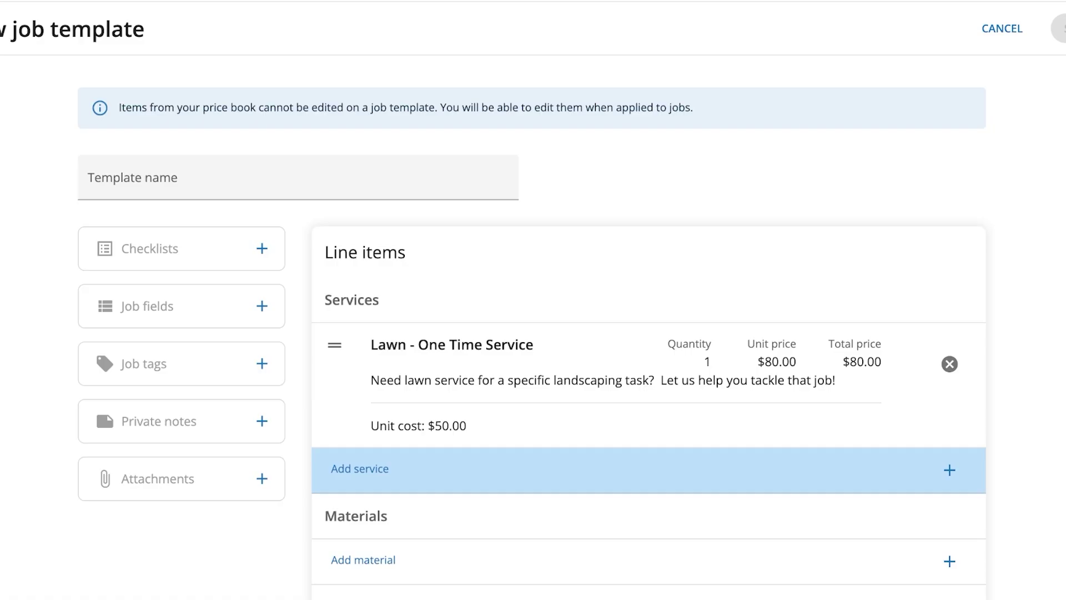
Name the template 'One Time Lawn Service' and save it.
scroll(738, 463, down, 1)
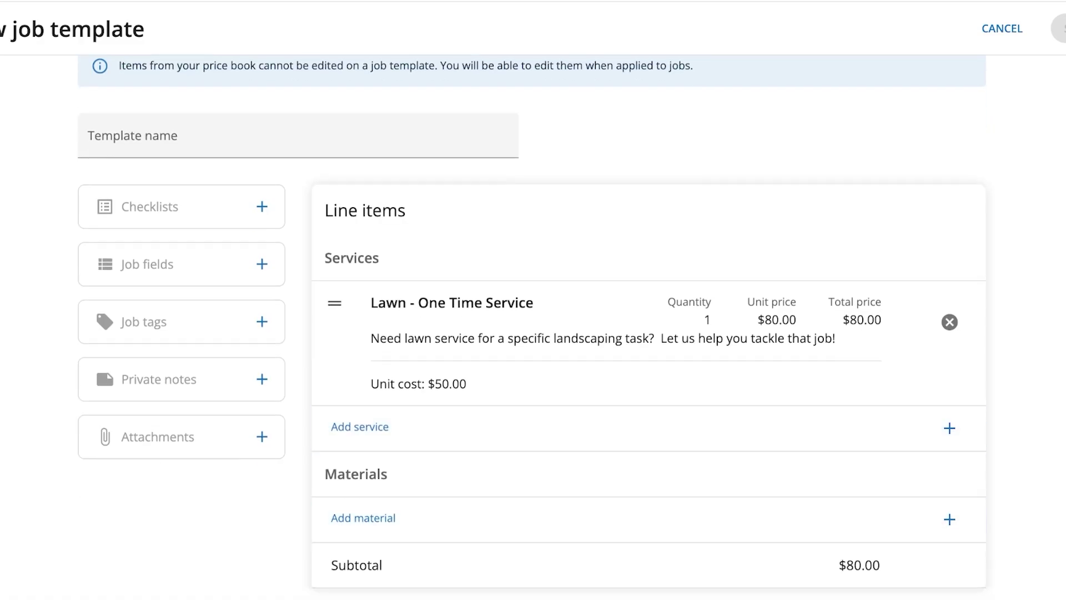
scroll(103, 362, up, 1)
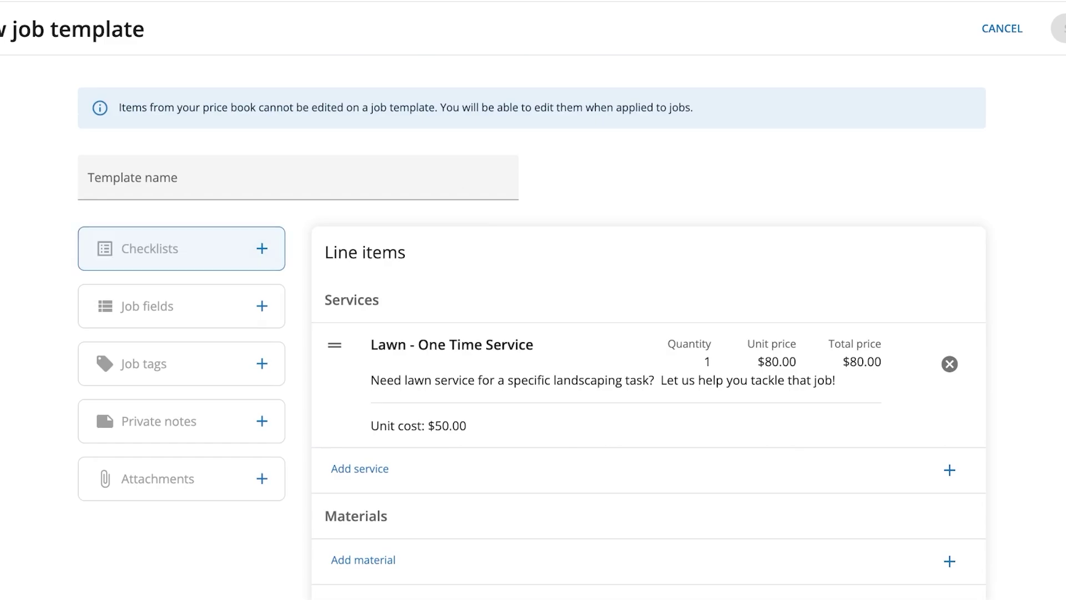
click(89, 184)
text(One T)
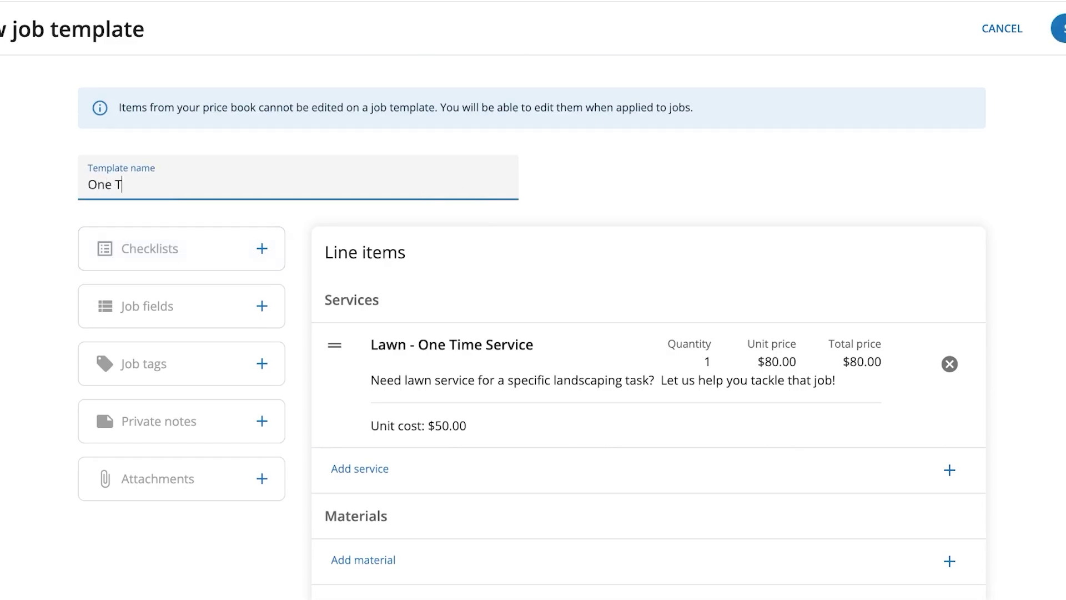
text(ime Lawn Service)
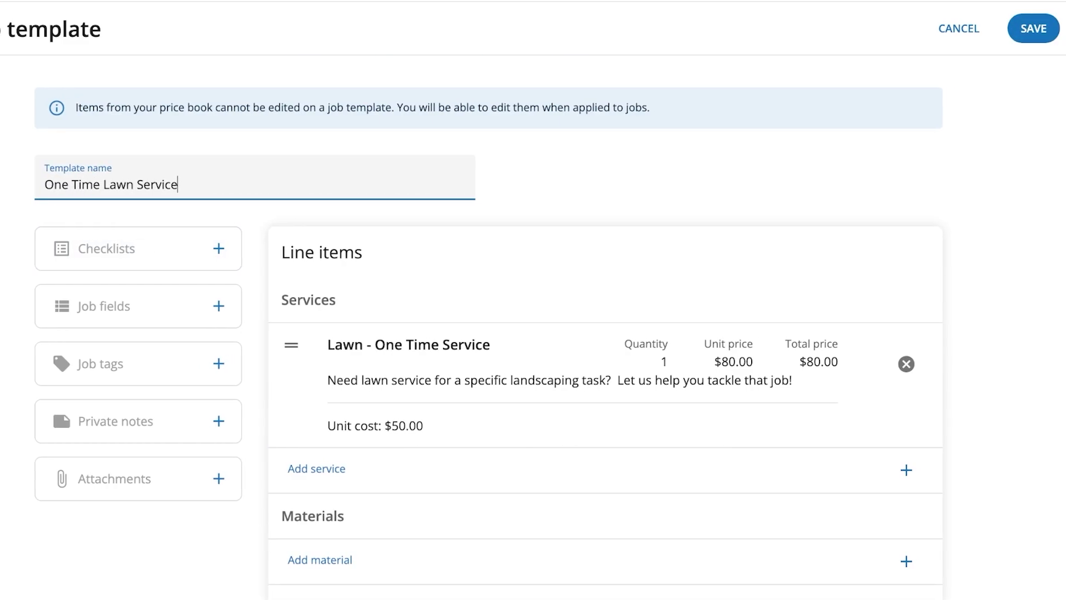
key(Return)
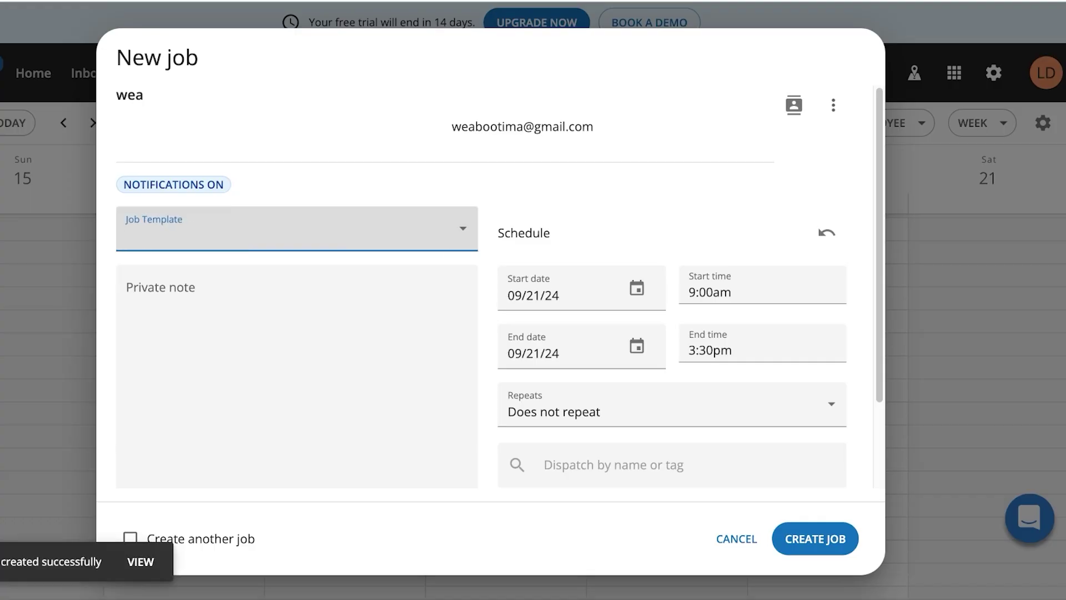
Create the Saturday job for the new customer with the One Time Lawn Service template.
key(Return)
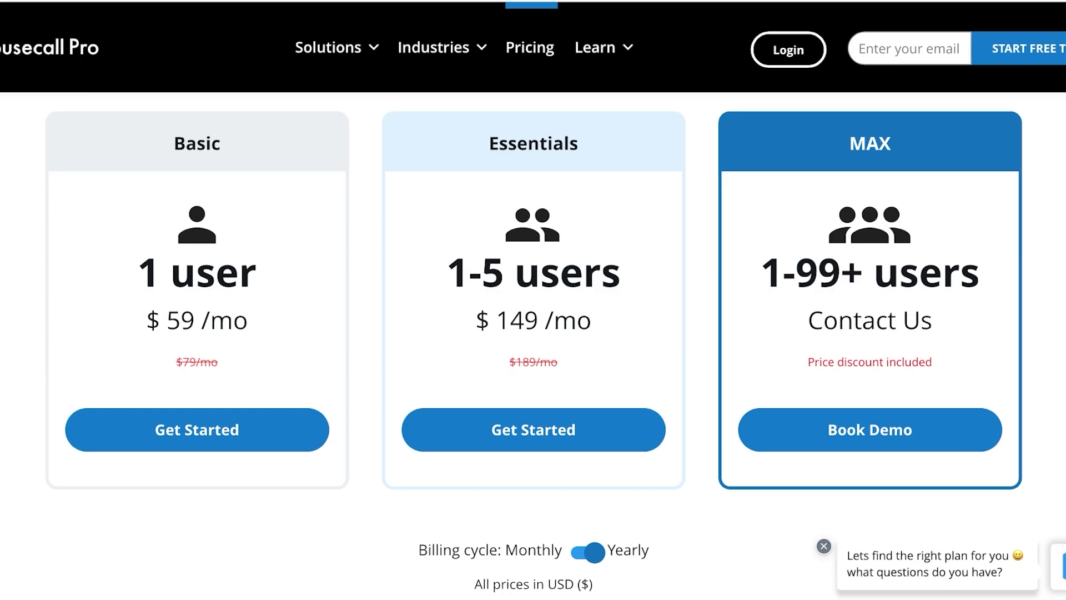
scroll(533, 333, down, 3)
scroll(533, 333, up, 4)
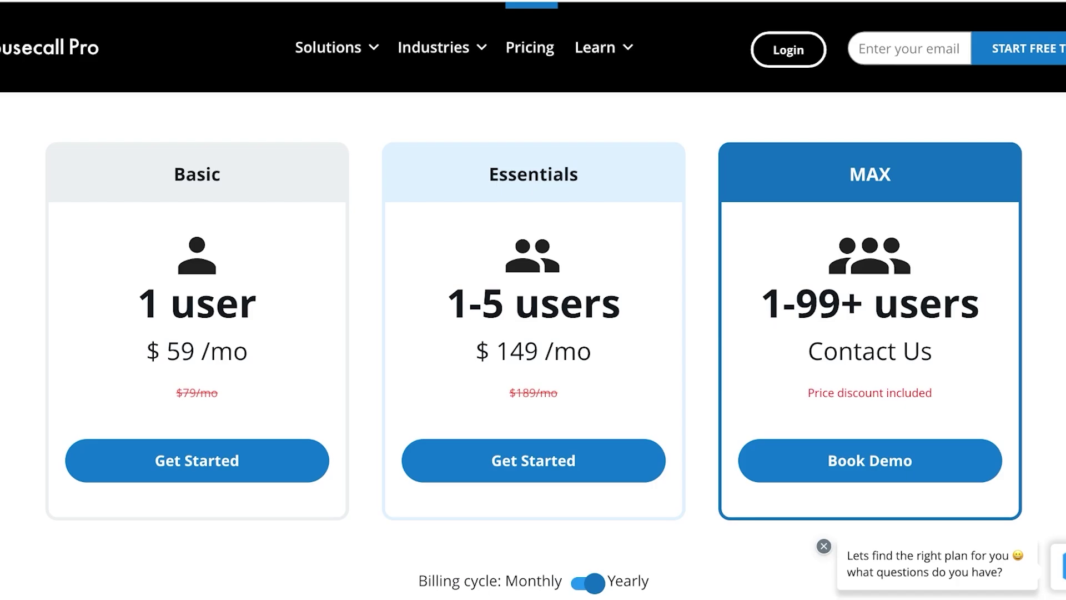
scroll(533, 344, down, 6)
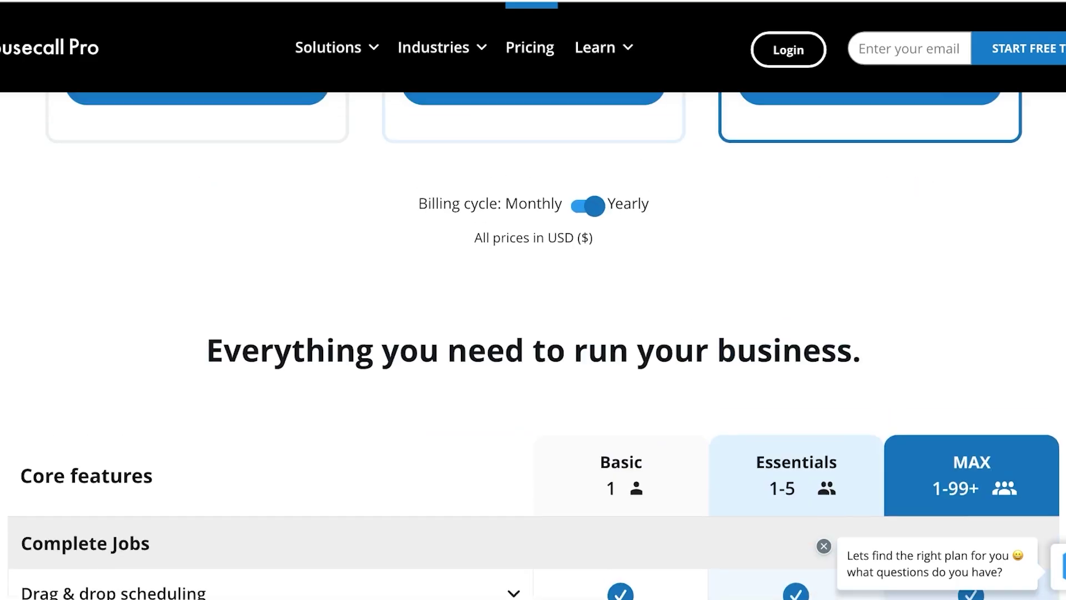
scroll(533, 344, down, 1)
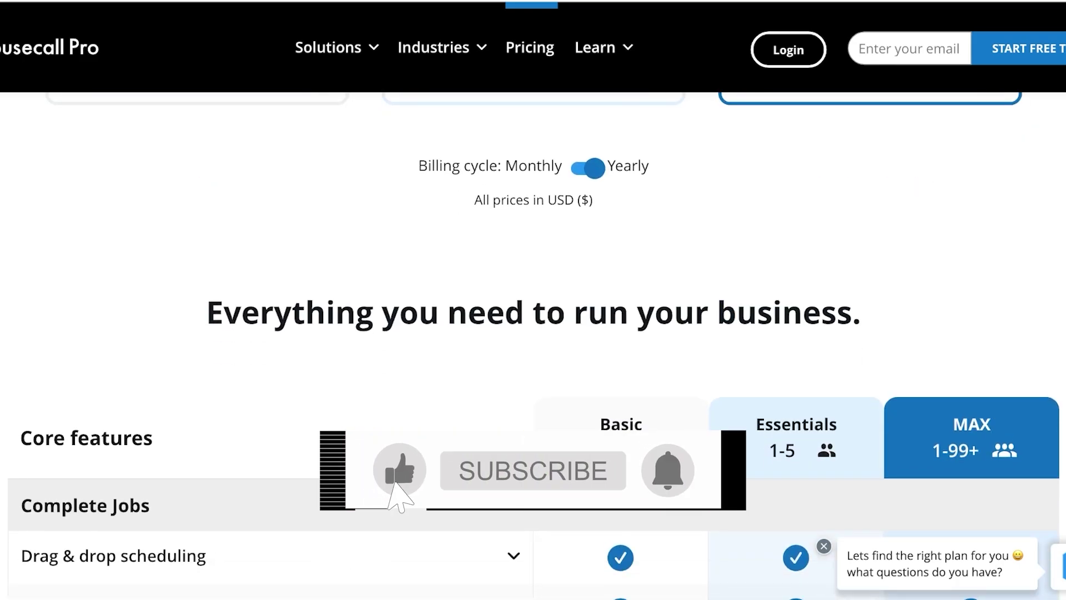
scroll(533, 333, down, 4)
scroll(533, 333, up, 12)
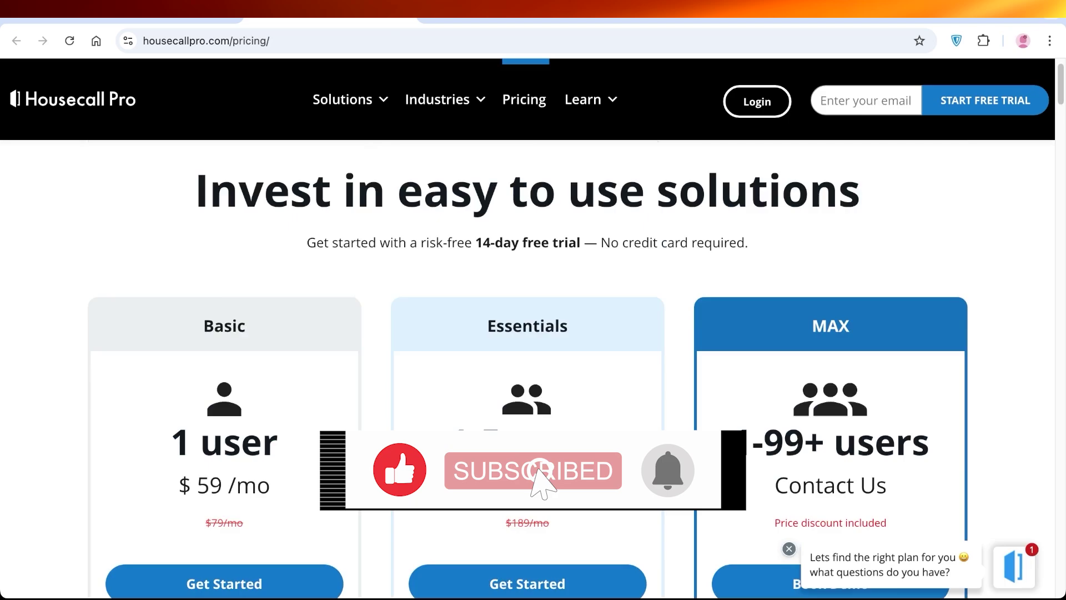
scroll(532, 334, up, 1)
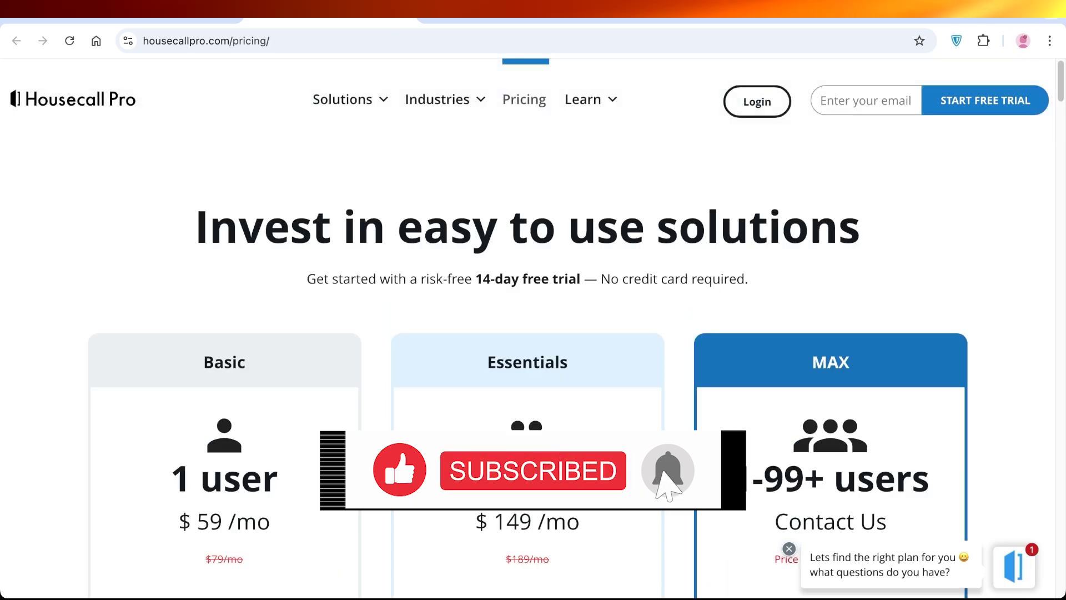